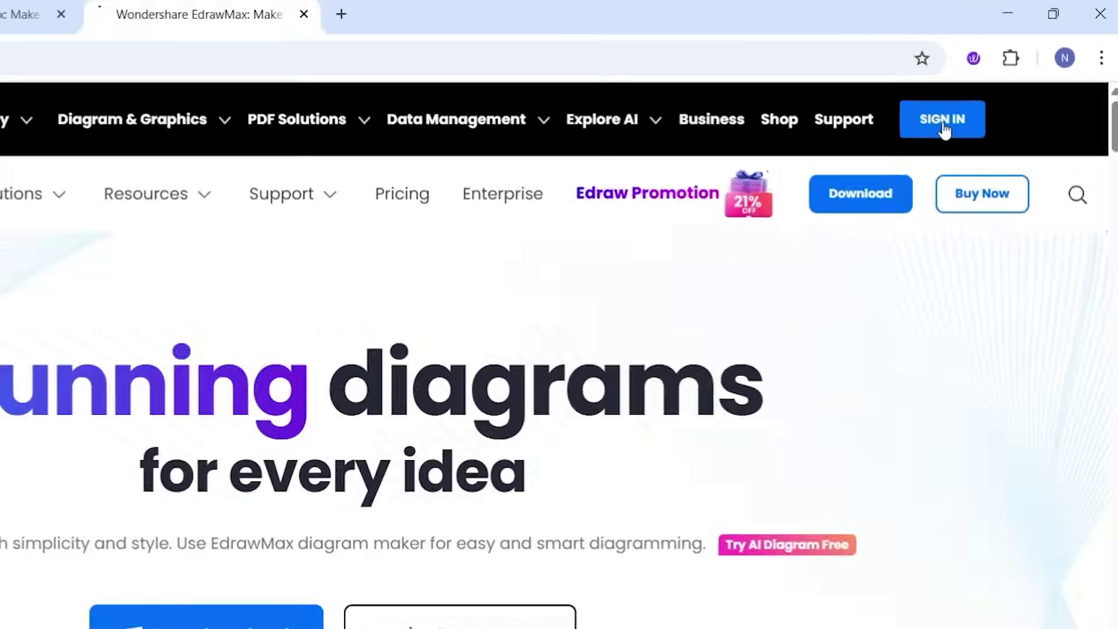
Step: Visit the account sign-in page, then return to the EdrawMax homepage tab
left_click(944, 129)
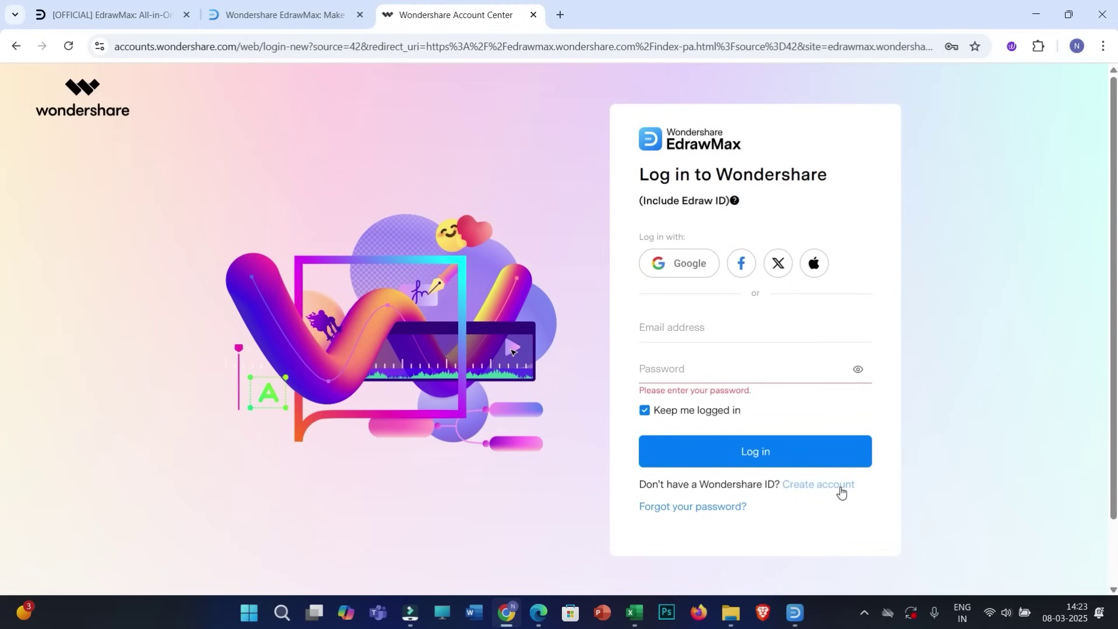
left_click(684, 332)
left_click(298, 18)
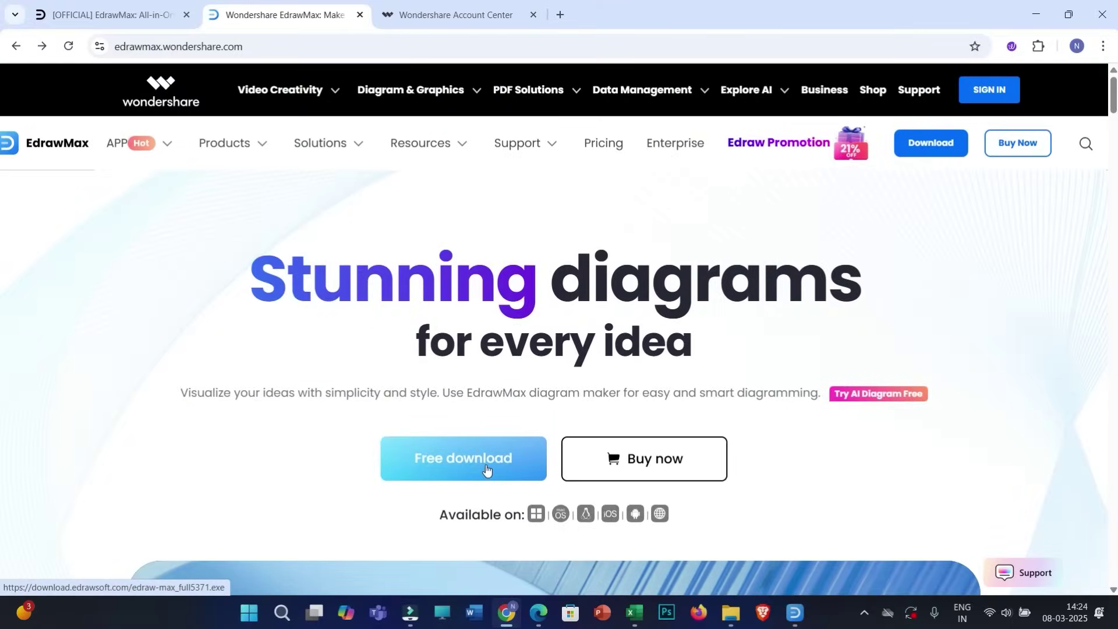
Step: Download the free edraw-max_setup_full5371.exe installer and view the Download Guidance installation steps
left_click(487, 469)
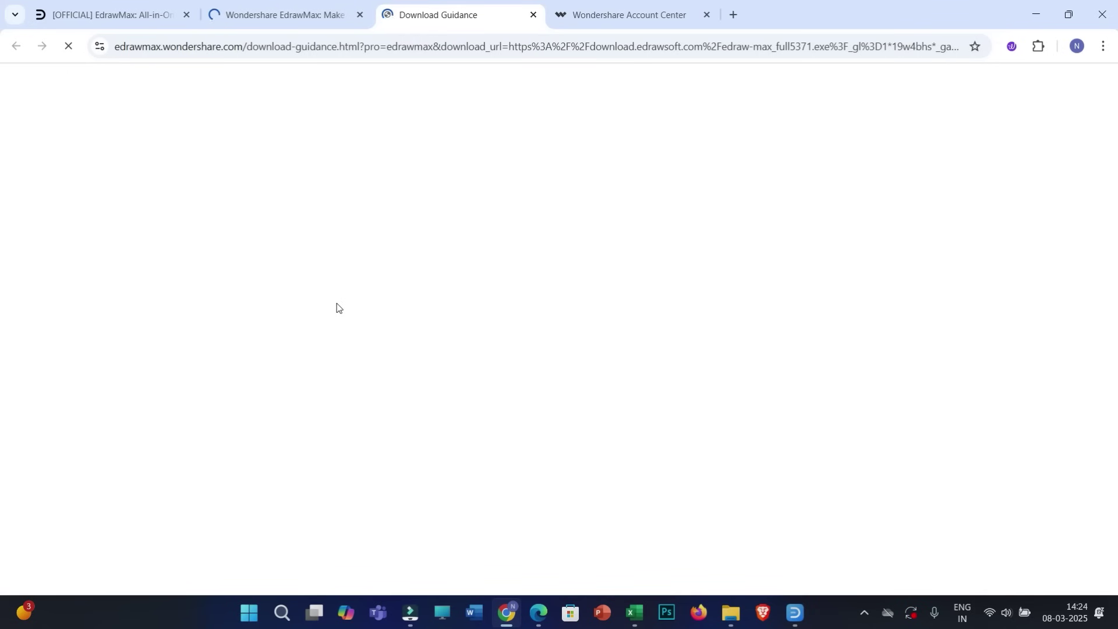
left_click(280, 14)
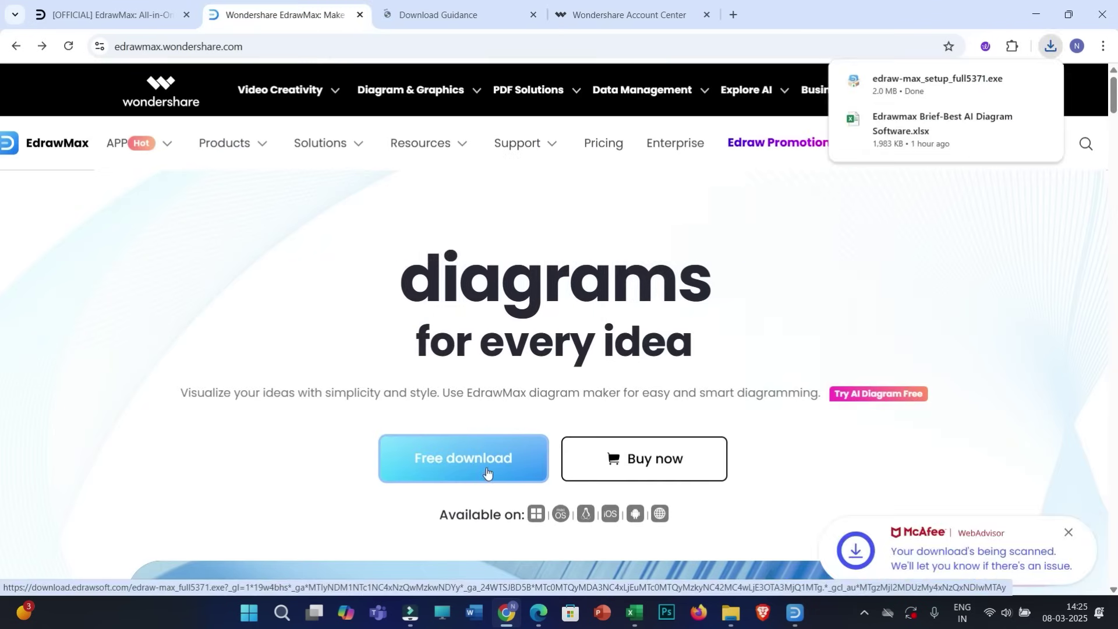
left_click(469, 17)
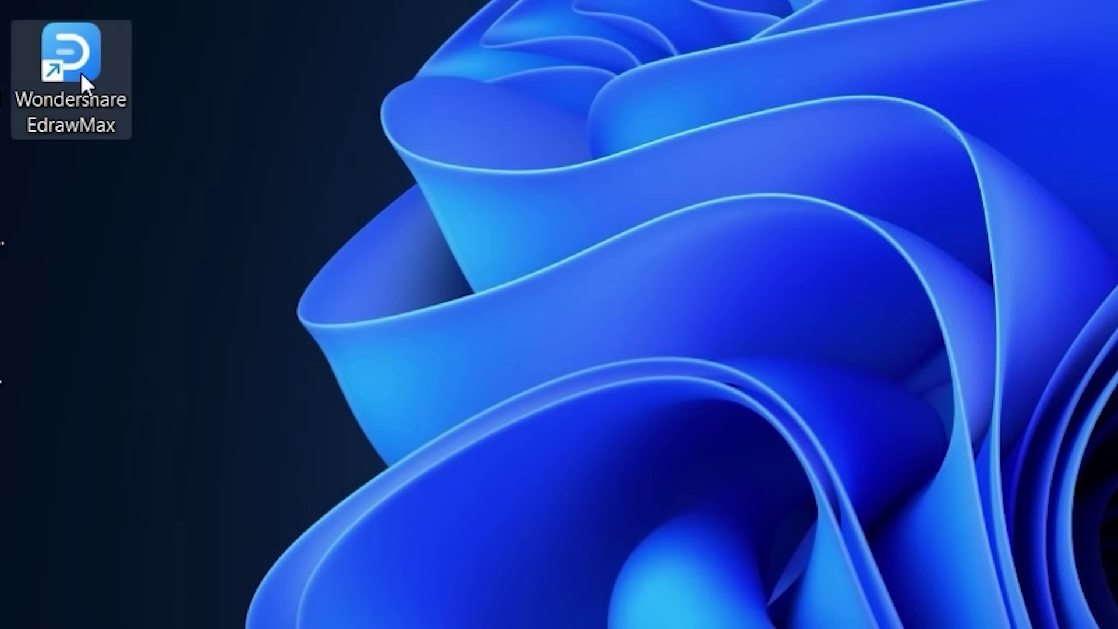
Step: Launch EdrawMax from its desktop shortcut and wait for the Home screen of templates
double_click(81, 73)
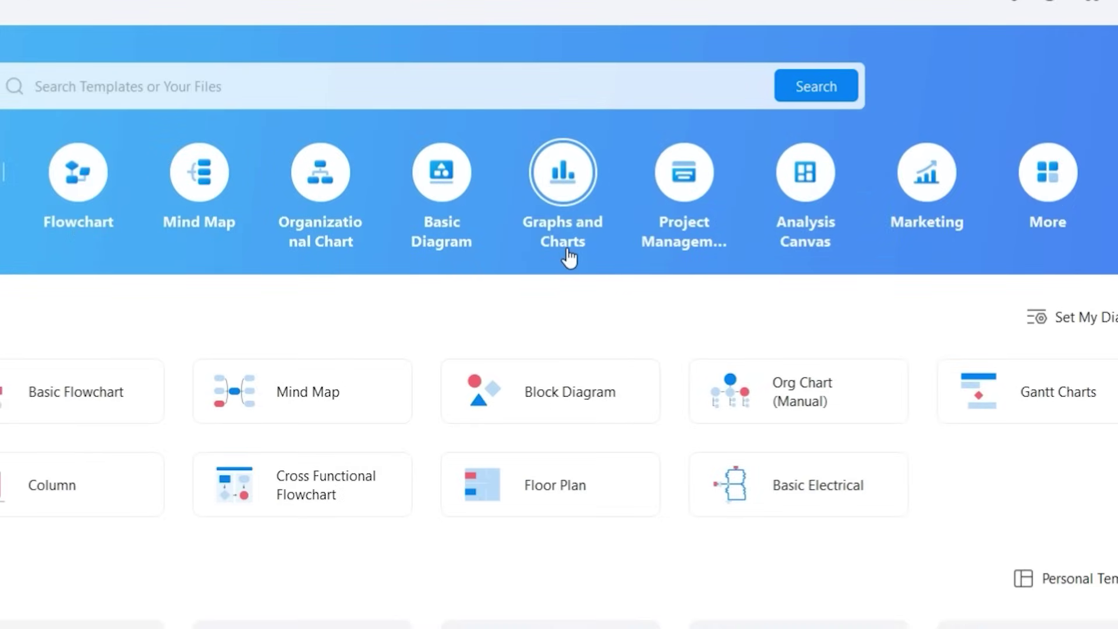
left_click(1050, 205)
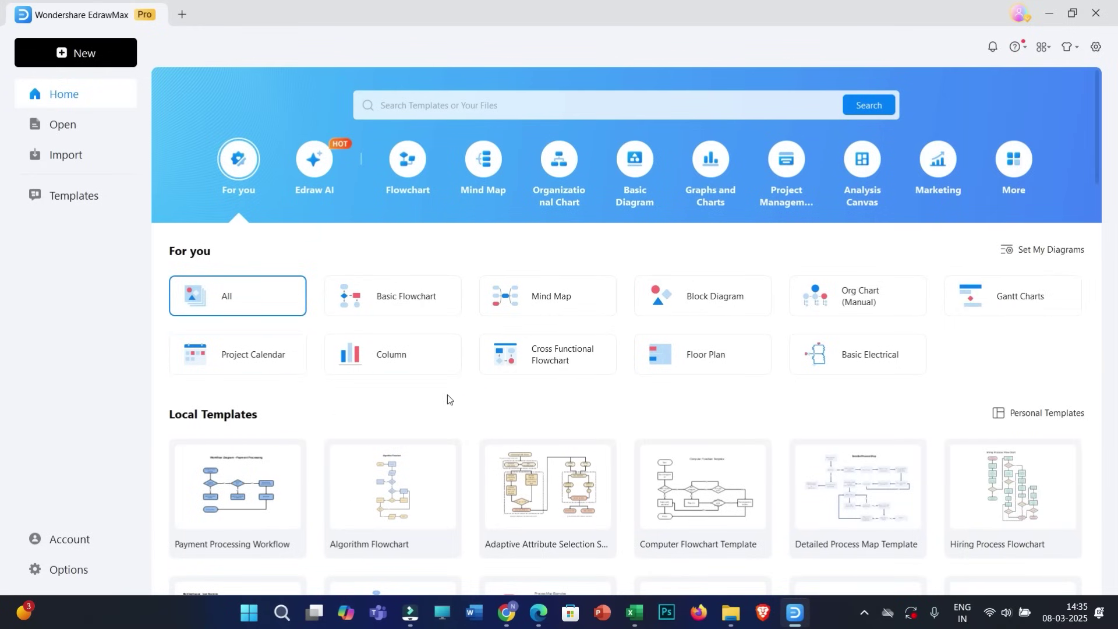
Step: Scroll down through the Local Templates gallery to browse the available templates
scroll(557, 389, "down", 6)
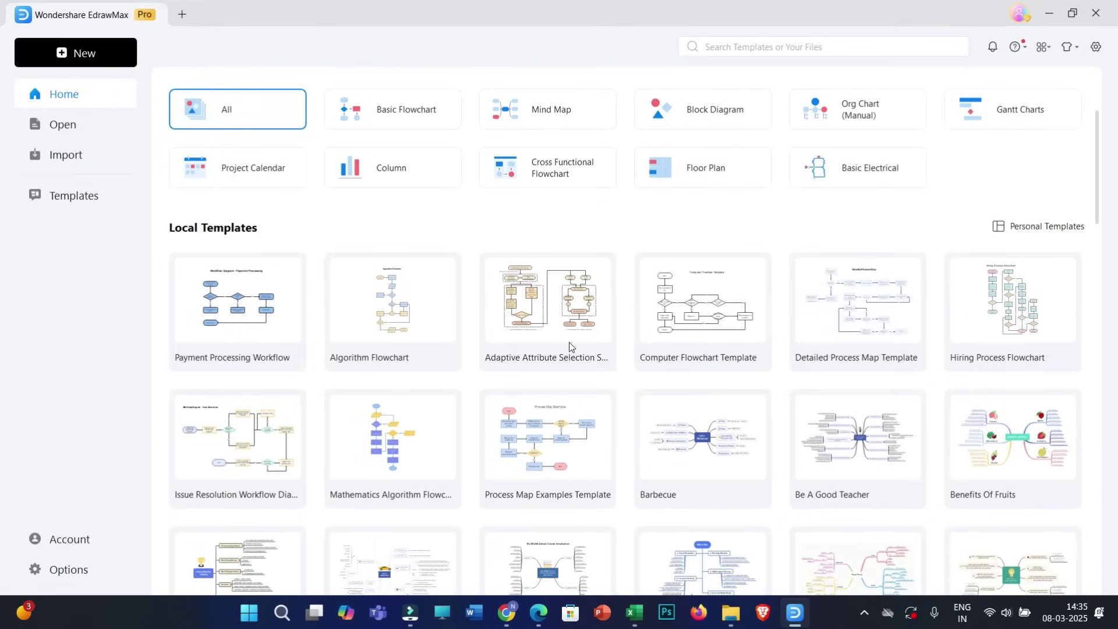
scroll(571, 349, "down", 3)
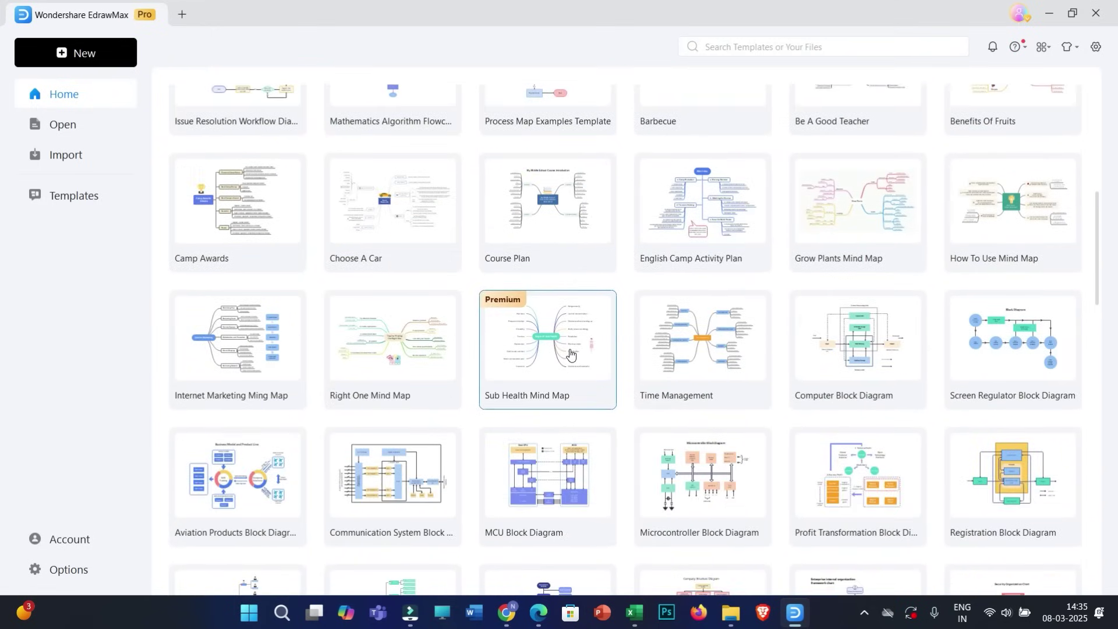
scroll(573, 361, "down", 2)
scroll(573, 362, "down", 5)
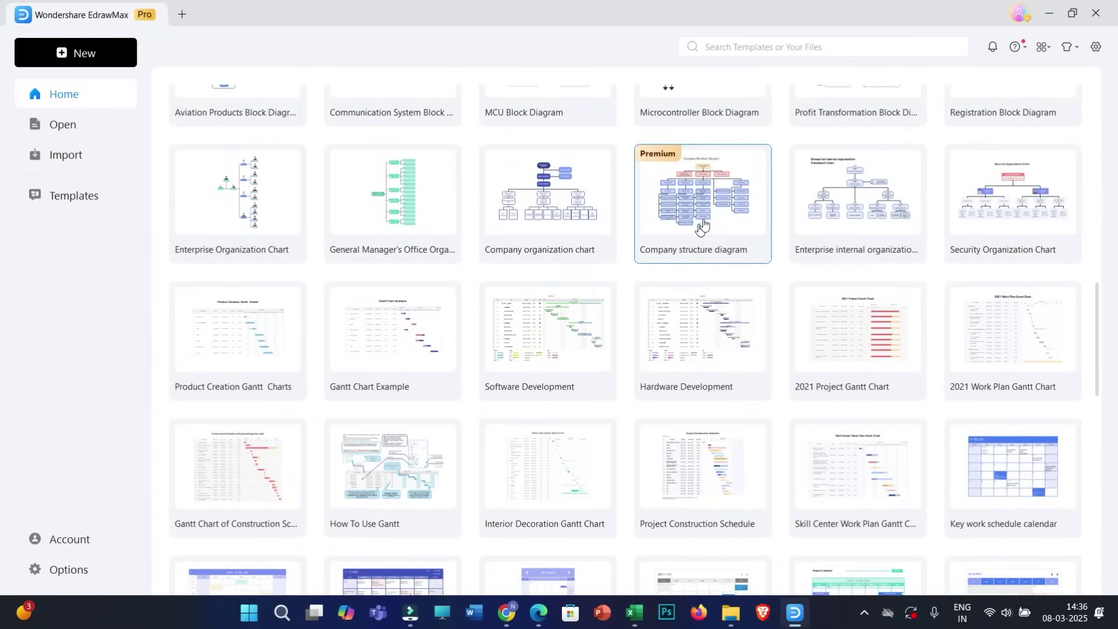
scroll(682, 332, "down", 8)
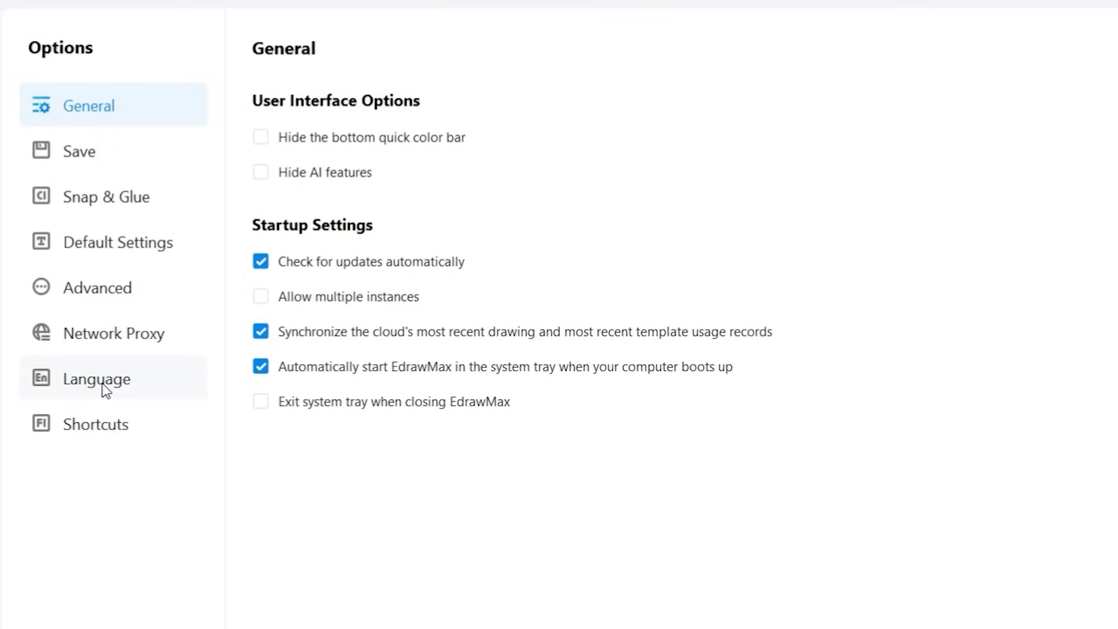
Step: Check the Language option and keep English as the interface language
left_click(218, 318)
left_click(656, 108)
left_click(361, 309)
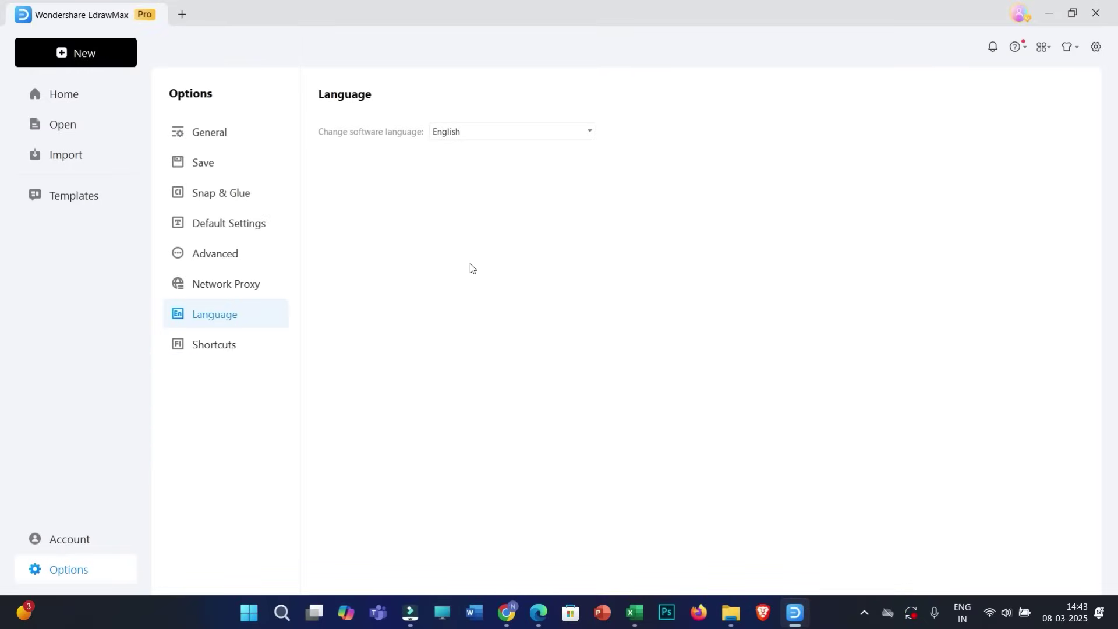
Step: Go back Home, look over the Import options, then open the Templates page
left_click(61, 94)
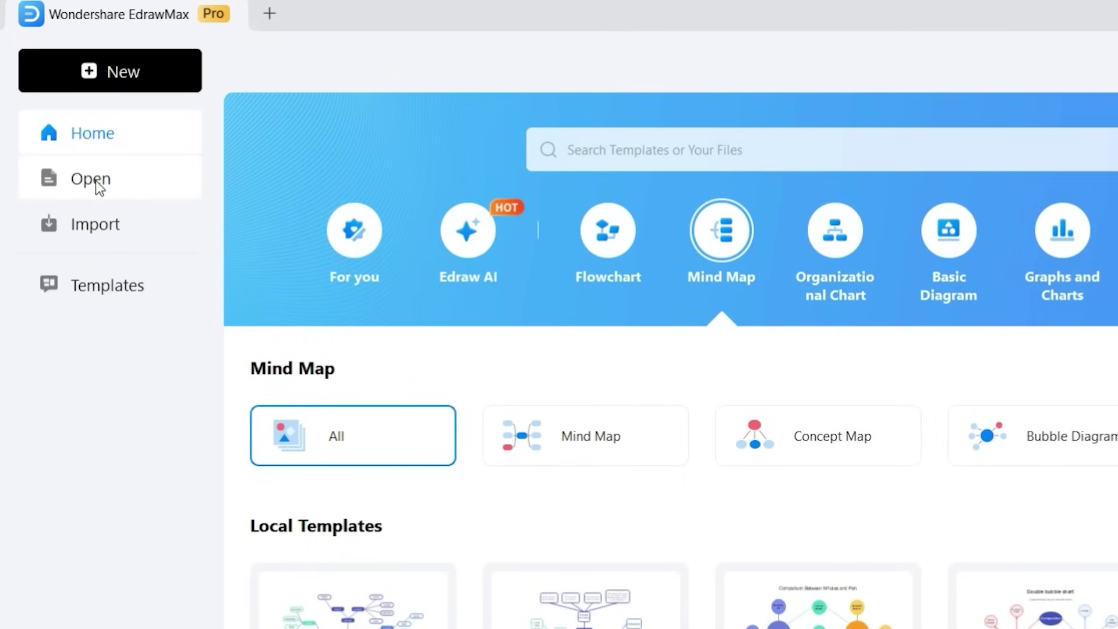
left_click(88, 223)
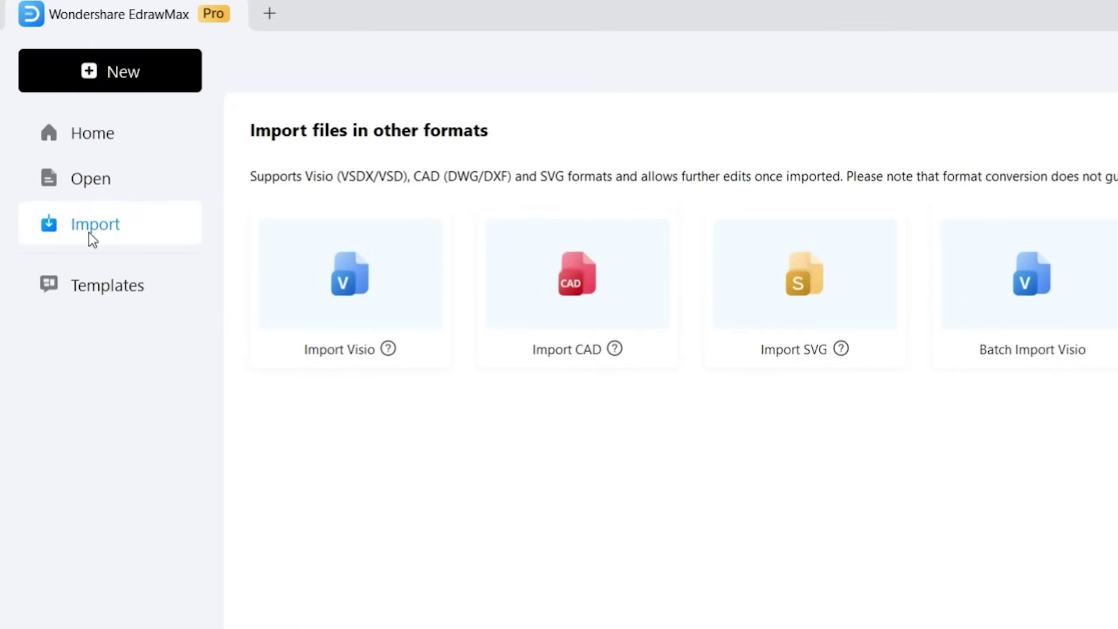
left_click(75, 301)
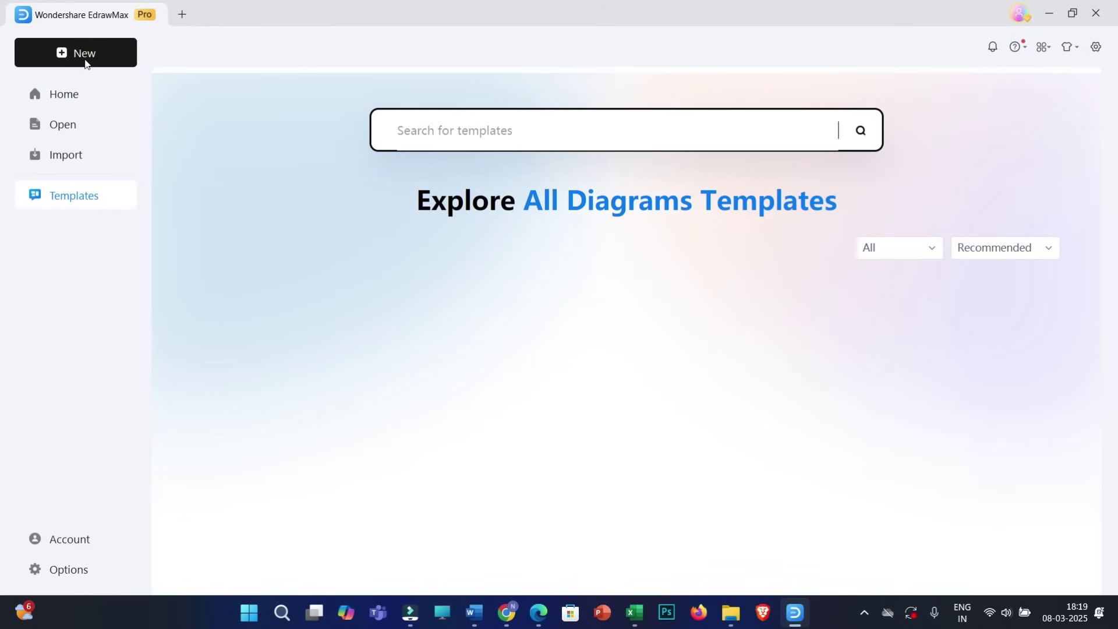
Step: Create a new Blank Drawing, Drawing4, from the New page
left_click(80, 58)
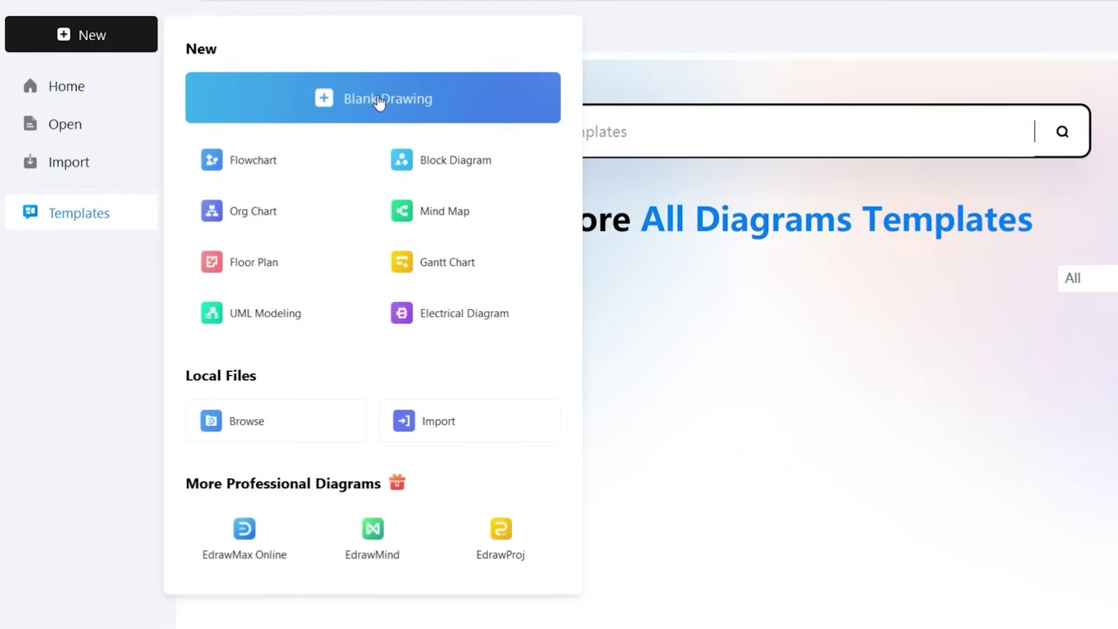
left_click(380, 103)
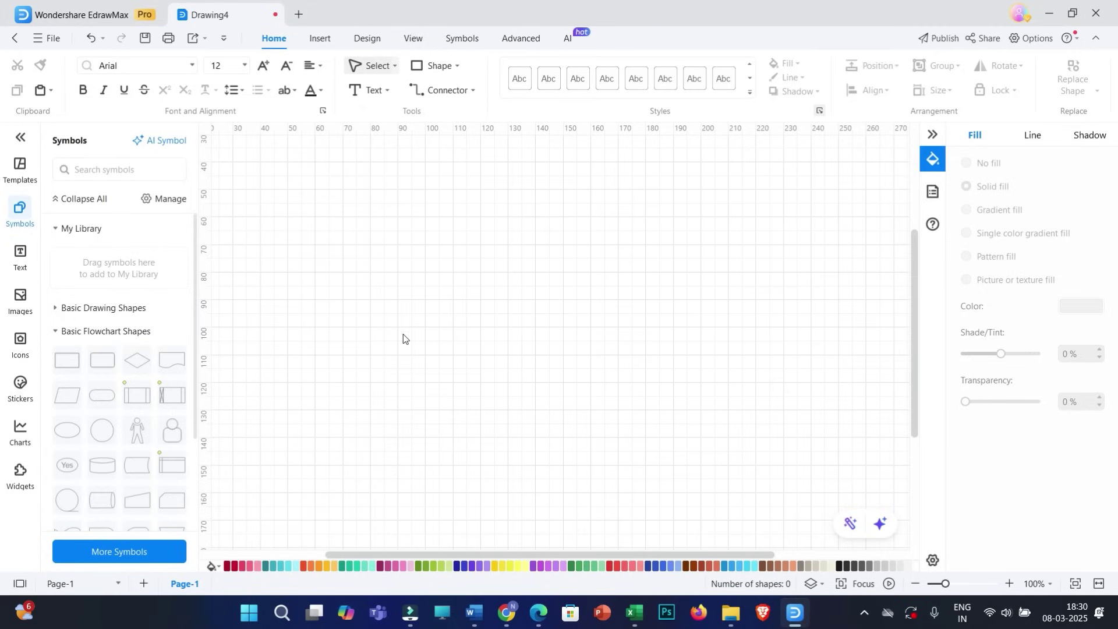
Step: Place a flowchart rectangle near the top-left and label it 'Title'
left_click(101, 359)
left_click_drag(566, 347, 414, 222)
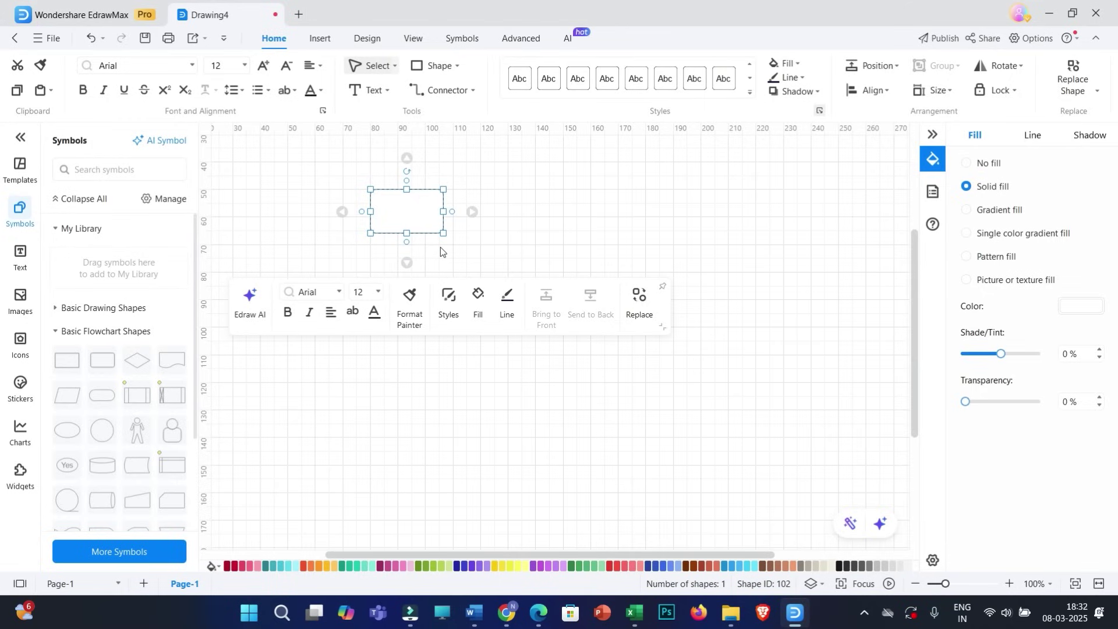
double_click(407, 210)
type("Title")
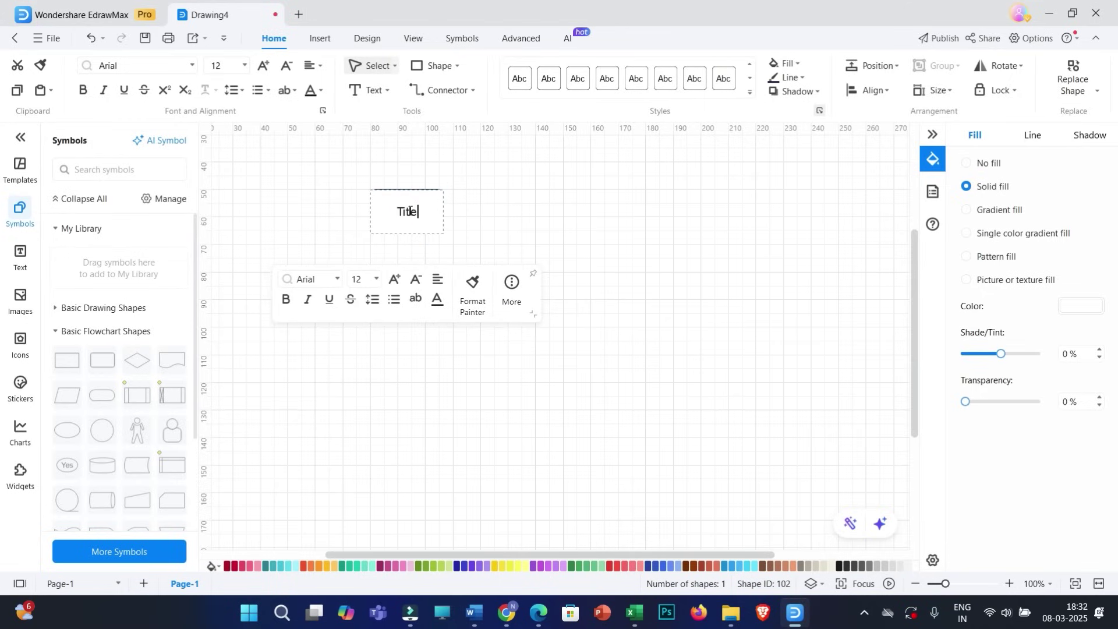
left_click(512, 229)
Step: Give the Title box a two-colour blue-to-pink gradient fill
left_click(430, 224)
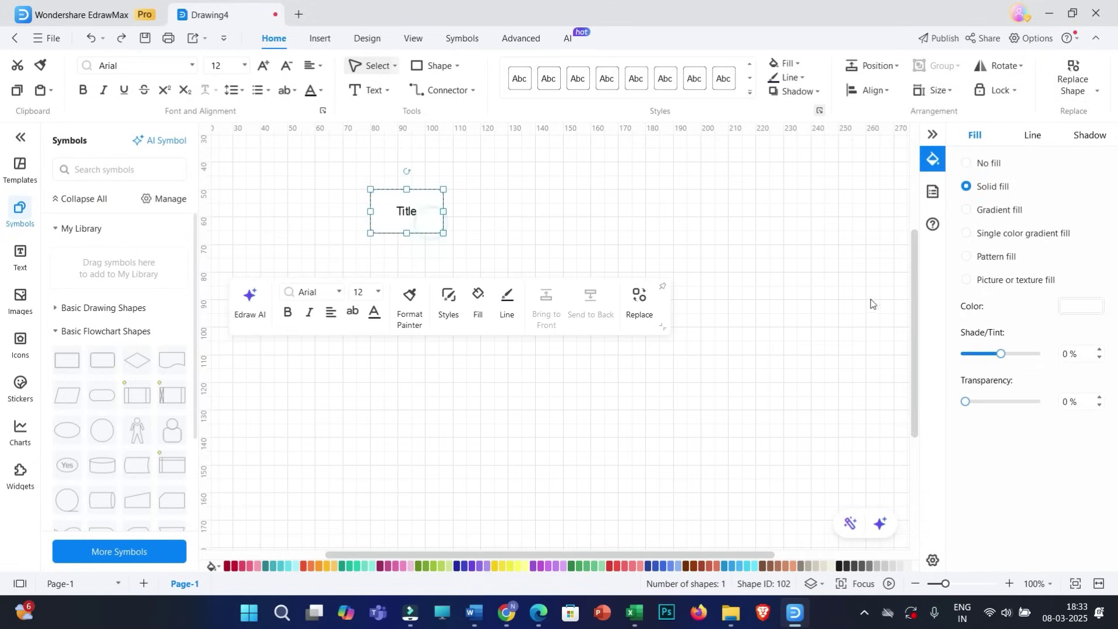
left_click(988, 257)
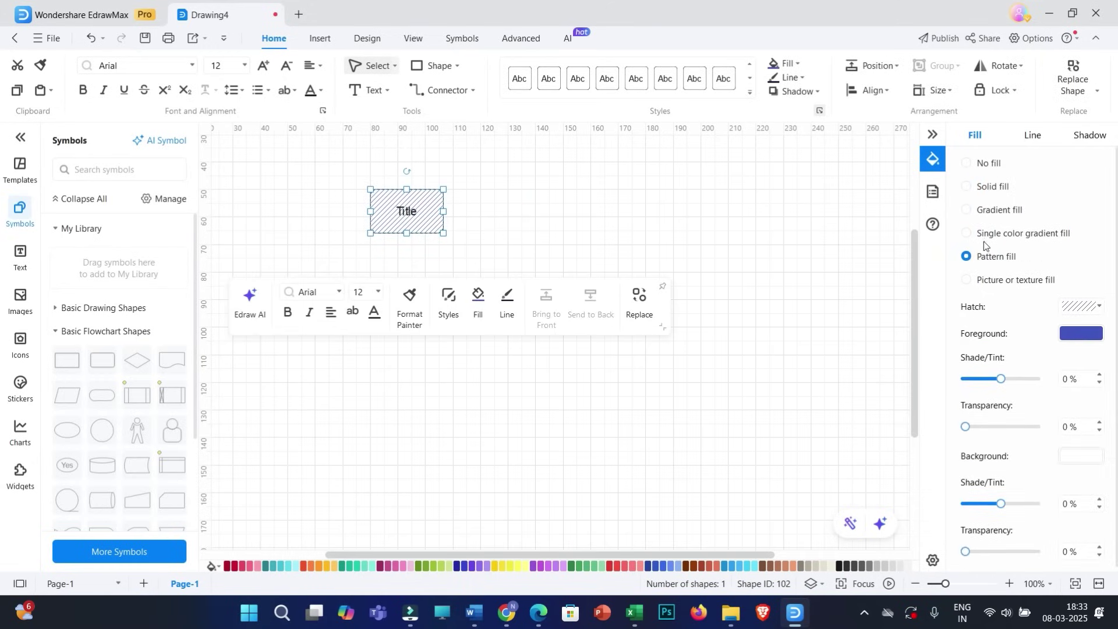
left_click(968, 235)
left_click(965, 213)
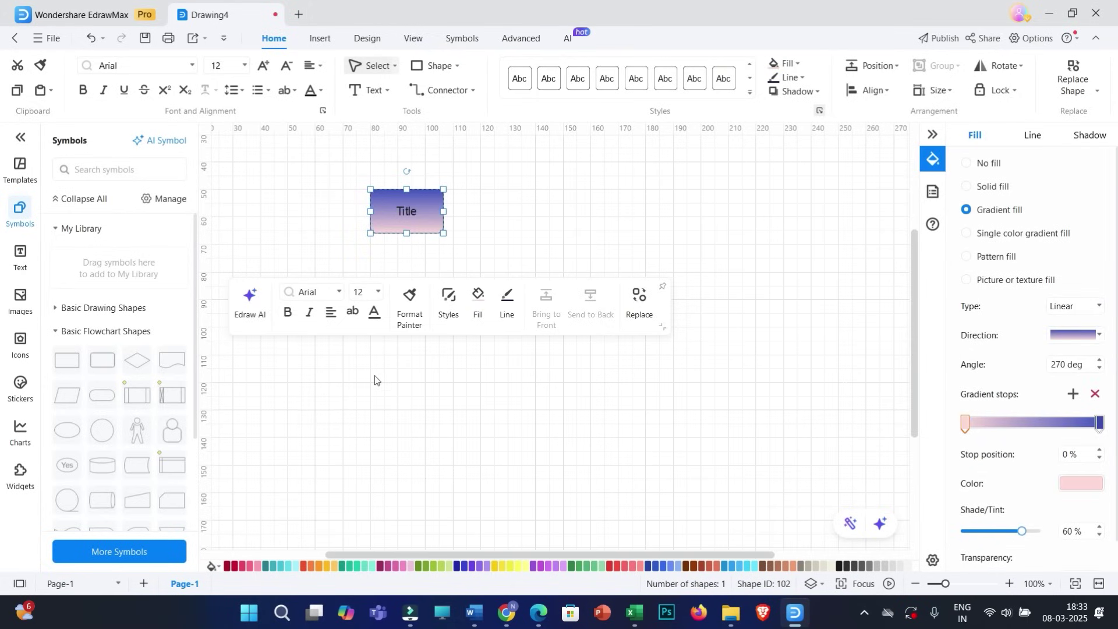
Step: Set the Title text to Arial Black, size 14, and zoom in
left_click(339, 294)
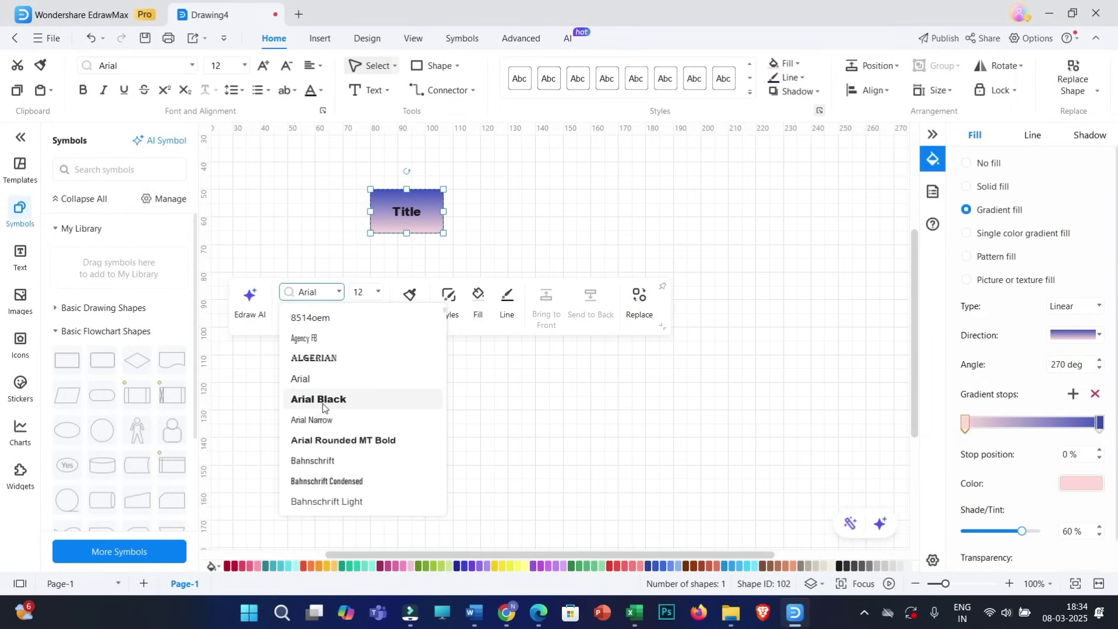
left_click(324, 400)
left_click(379, 291)
left_click(365, 481)
left_click(487, 404)
scroll(486, 404, "up", 5)
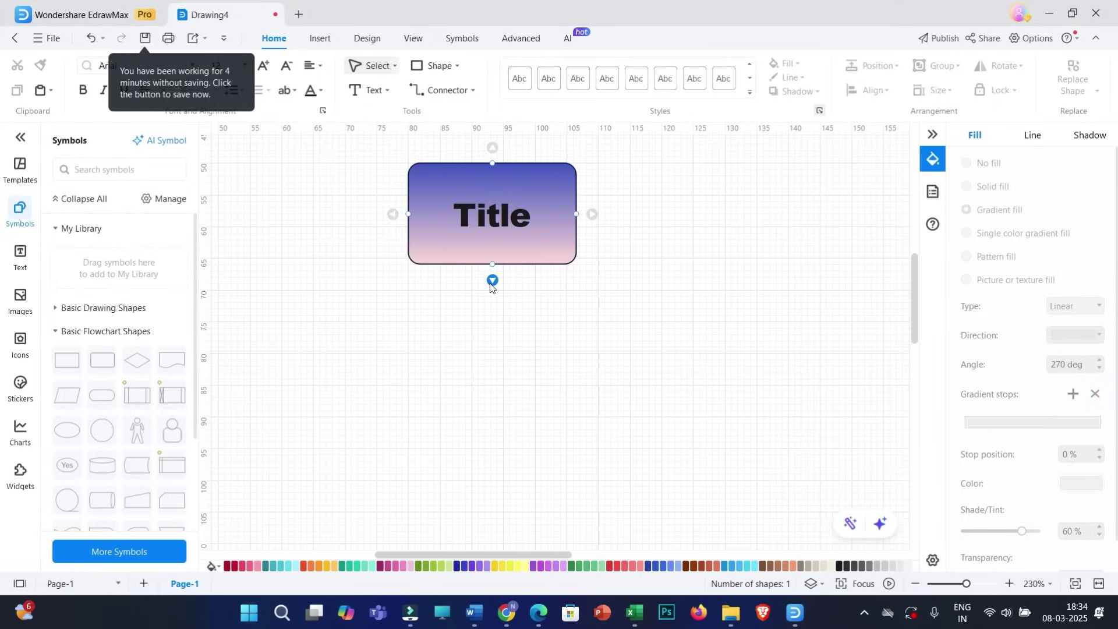
Step: Add a connected rectangle and two rounded terminators in a chain below Title
mouse_move(491, 282)
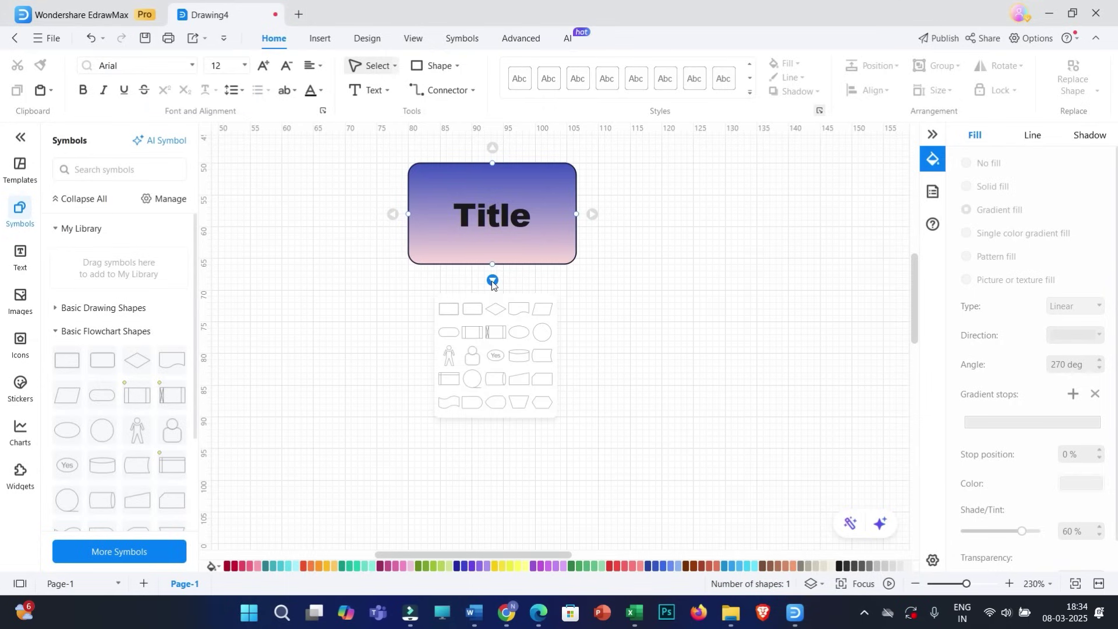
left_click(448, 309)
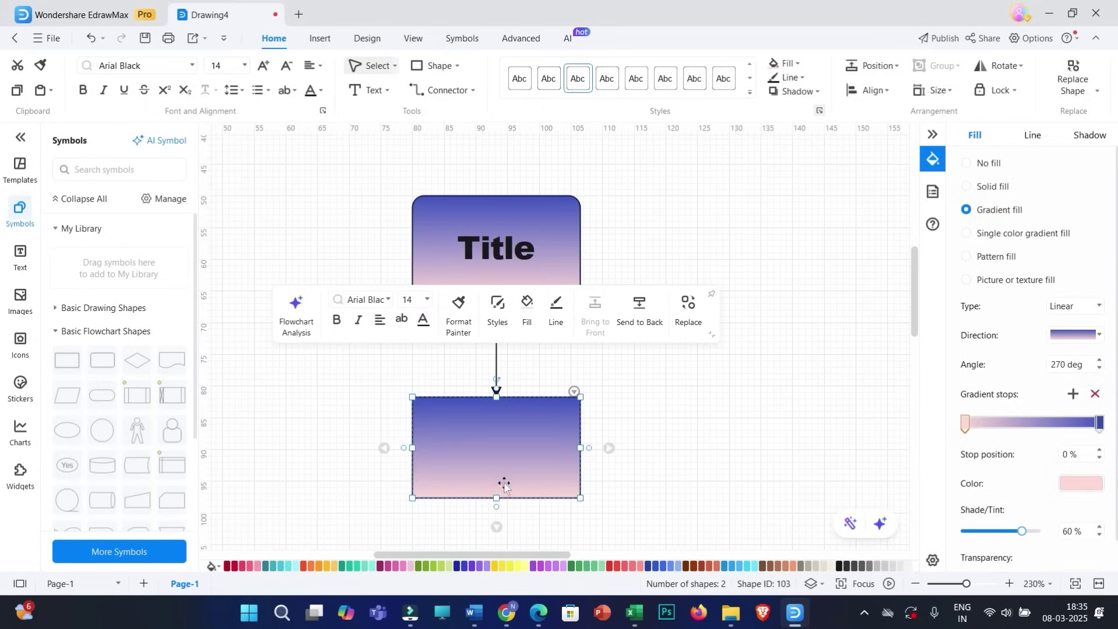
scroll(515, 473, "down", 5)
scroll(515, 473, "down", 3)
mouse_move(497, 352)
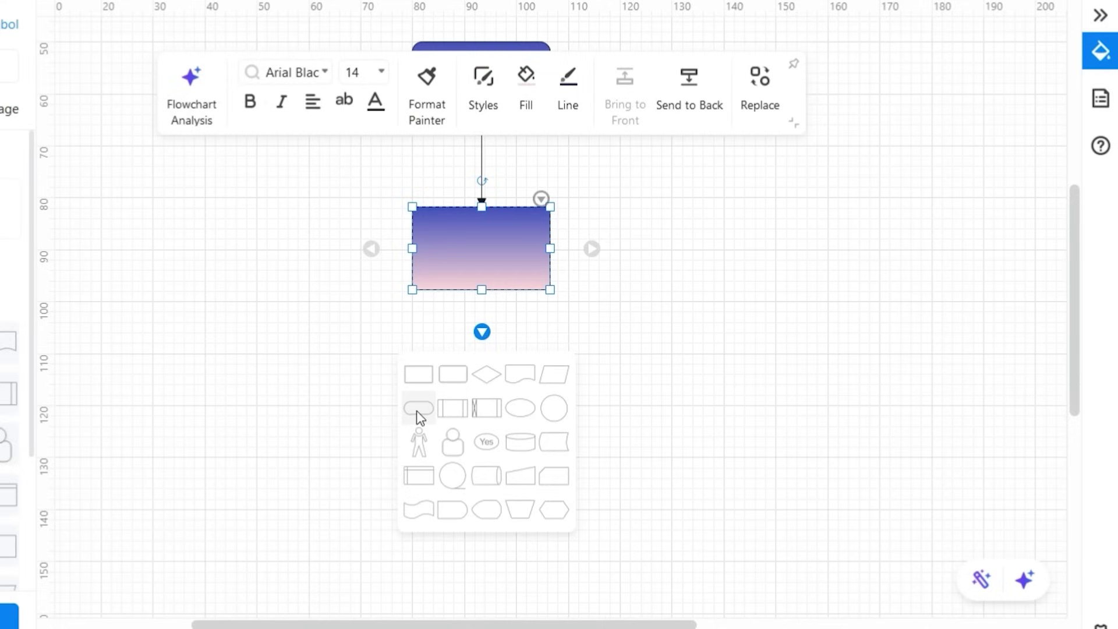
left_click(417, 411)
mouse_move(481, 474)
left_click(414, 549)
left_click(669, 489)
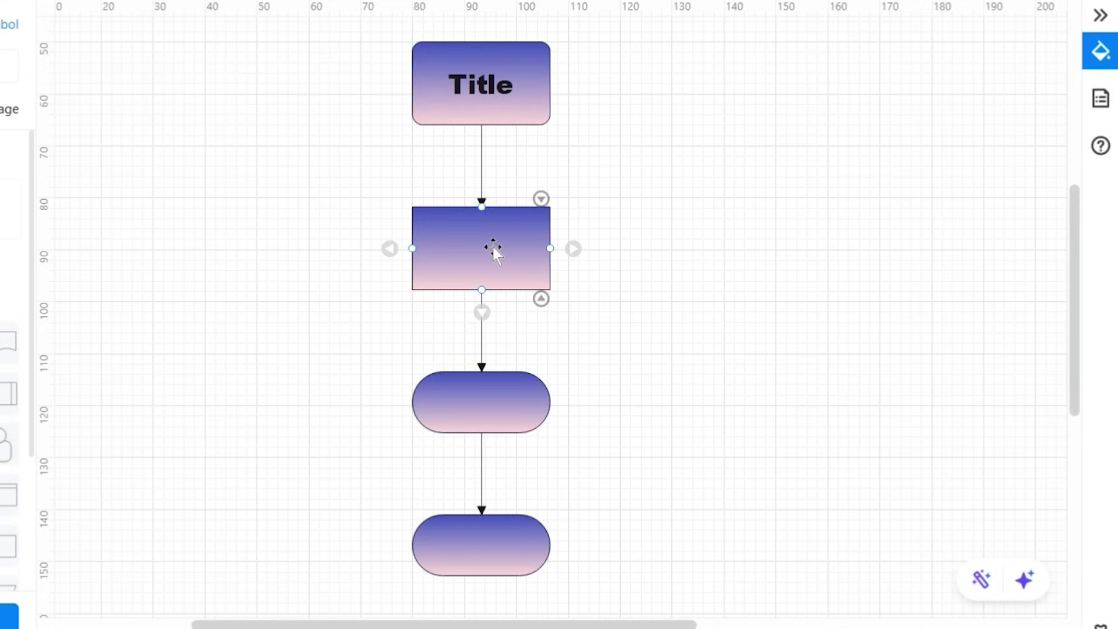
Step: Label the rectangle below Title 'Point 1'
double_click(489, 256)
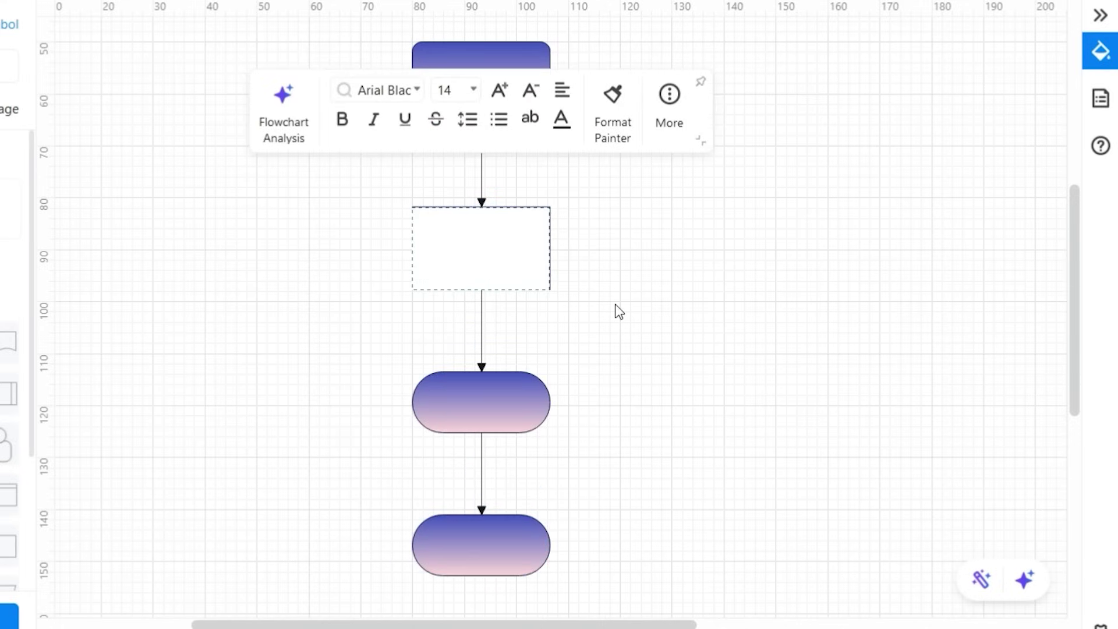
type("Point 1")
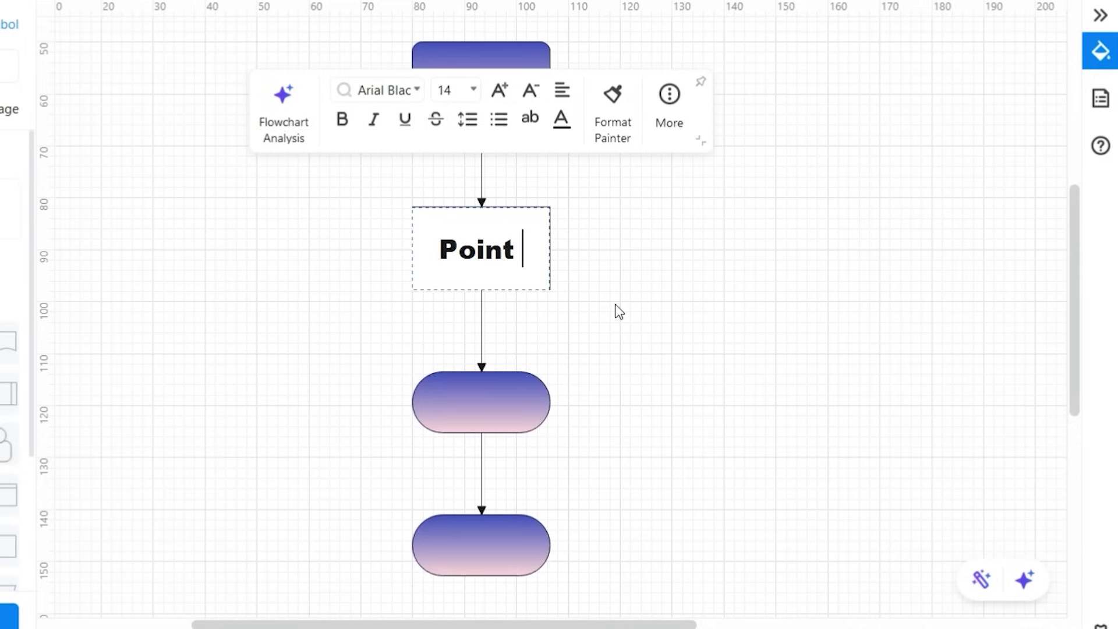
left_click(615, 304)
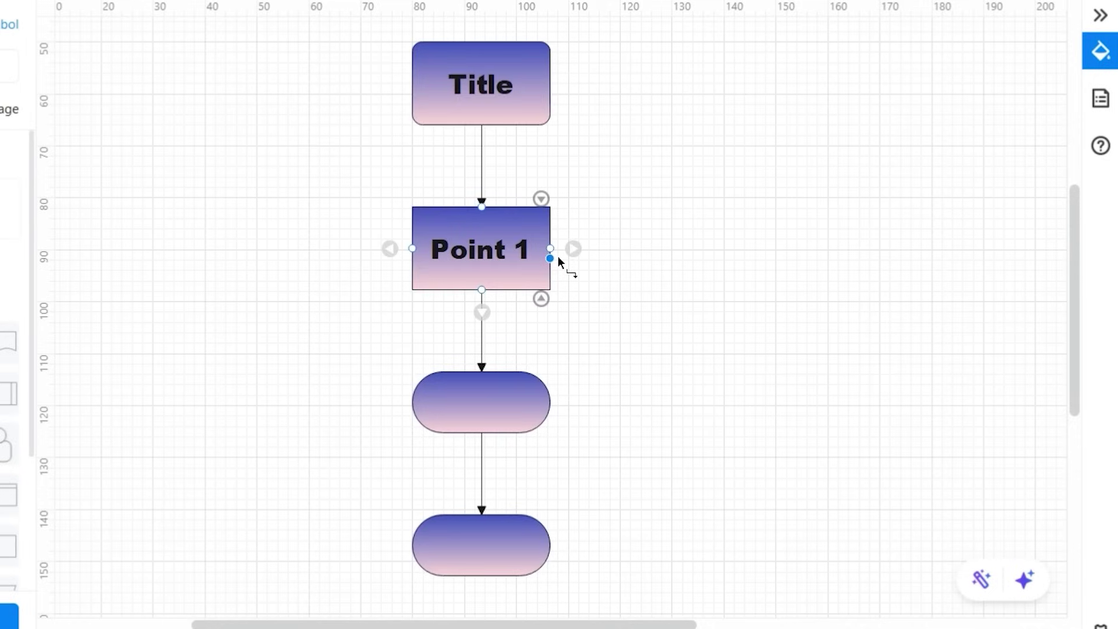
Step: Branch three connected diamonds from Point 1, space them evenly in a column, then select Title
mouse_move(577, 252)
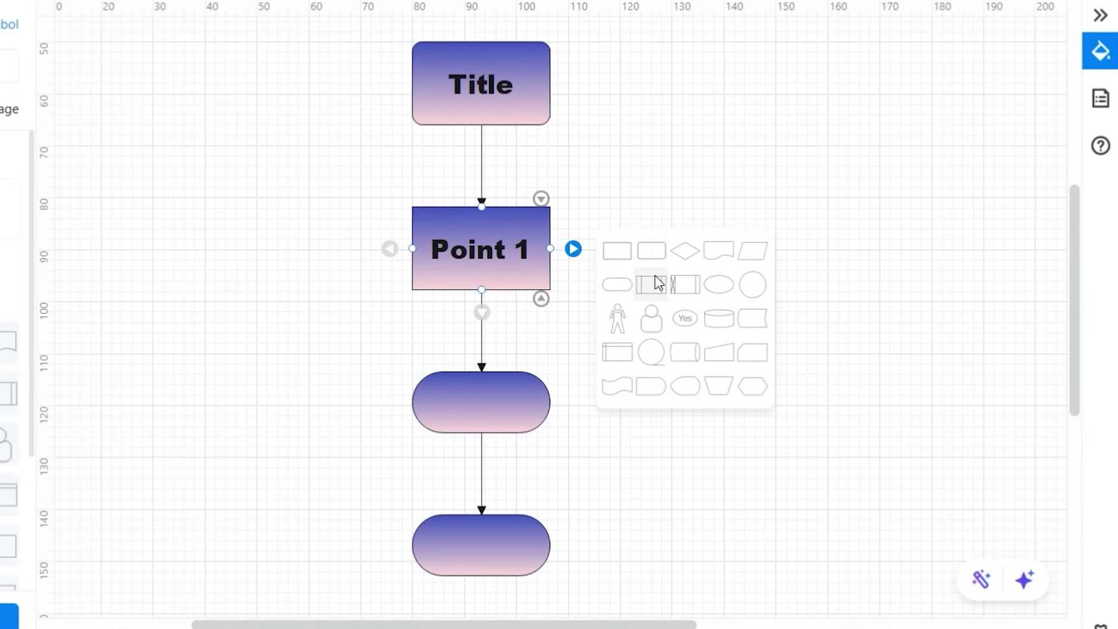
left_click(684, 251)
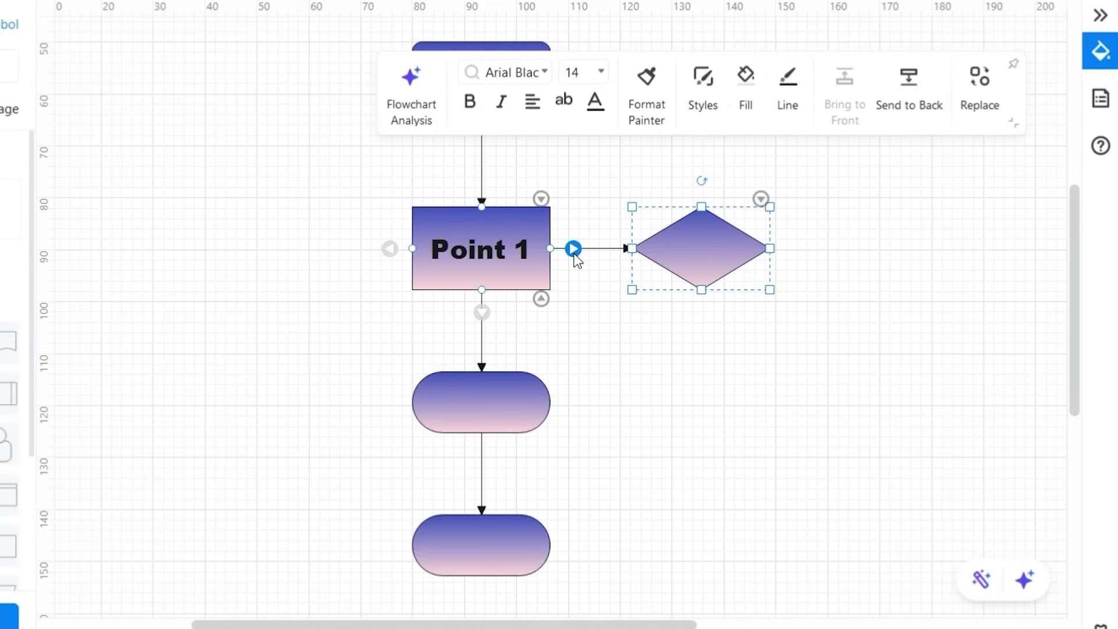
mouse_move(575, 256)
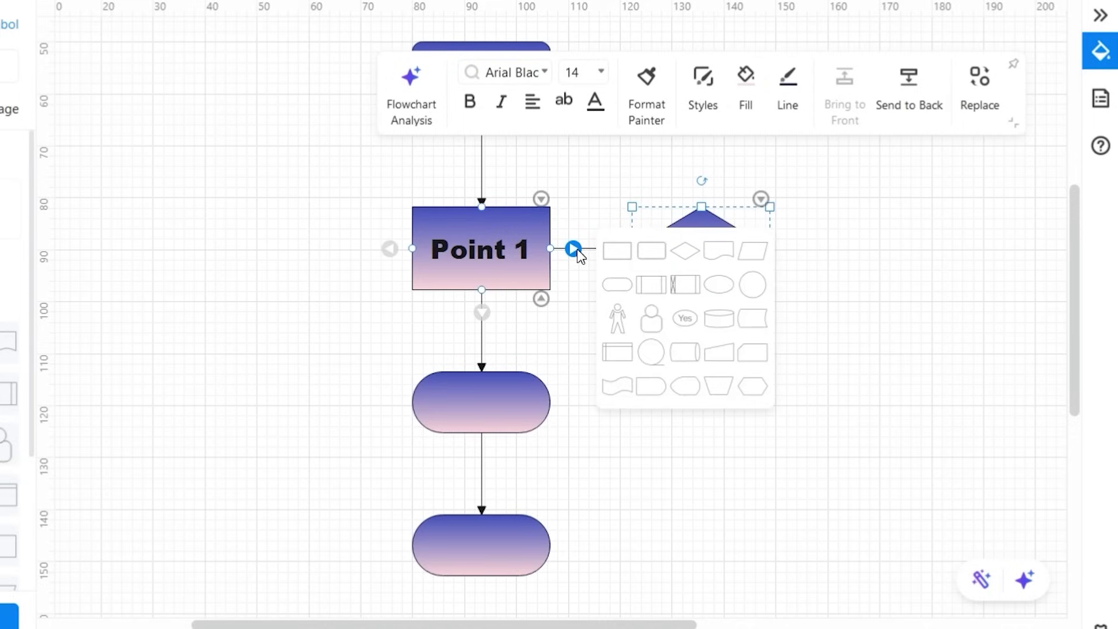
left_click(685, 252)
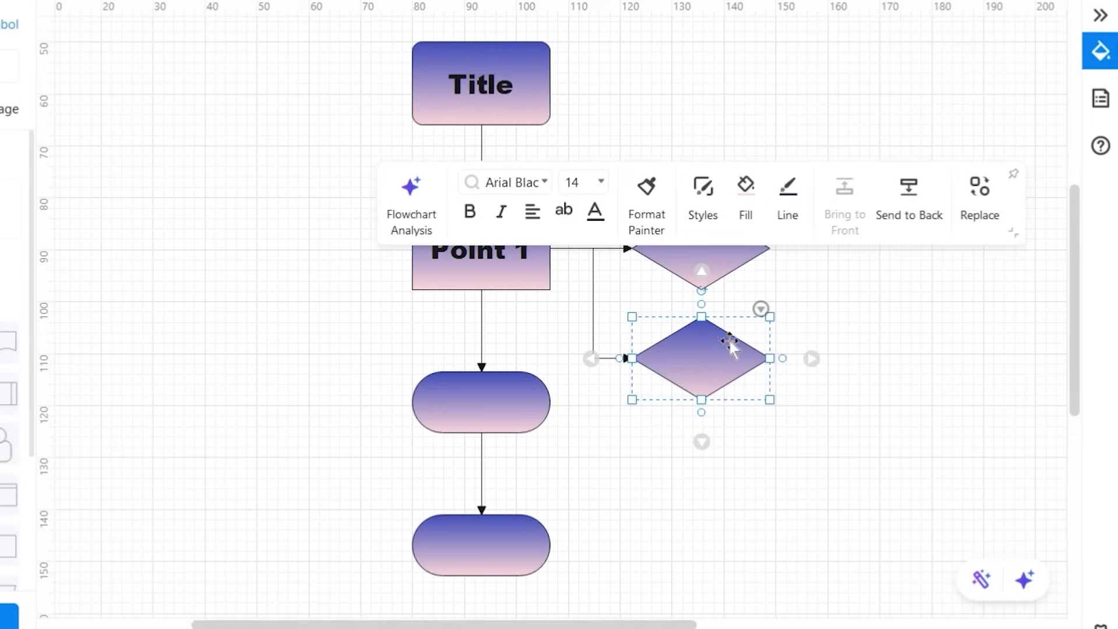
left_click(596, 308)
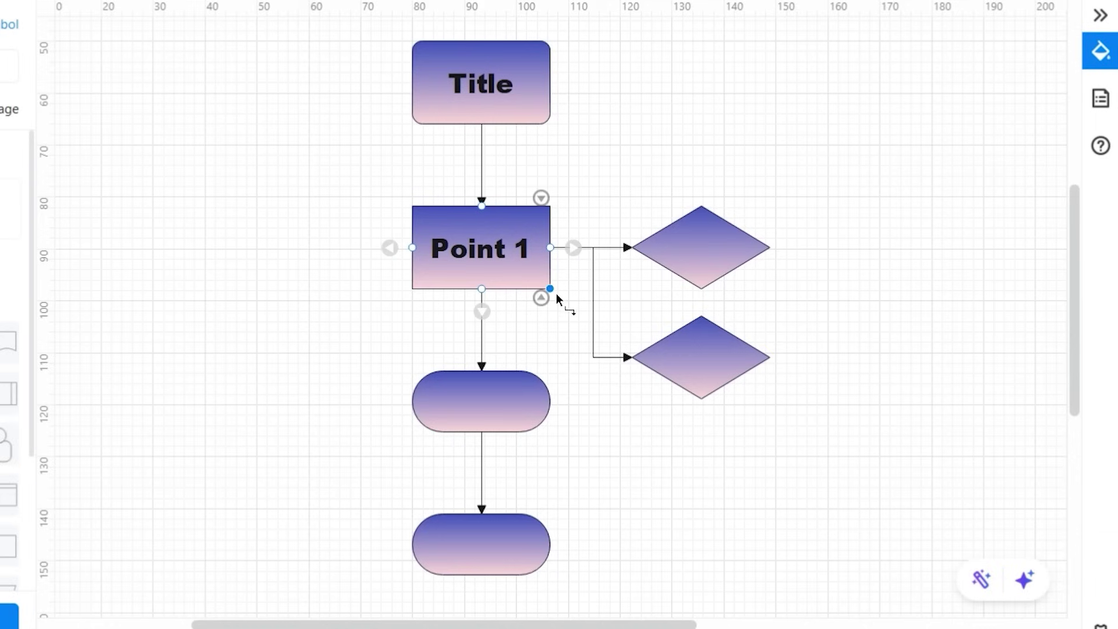
mouse_move(570, 253)
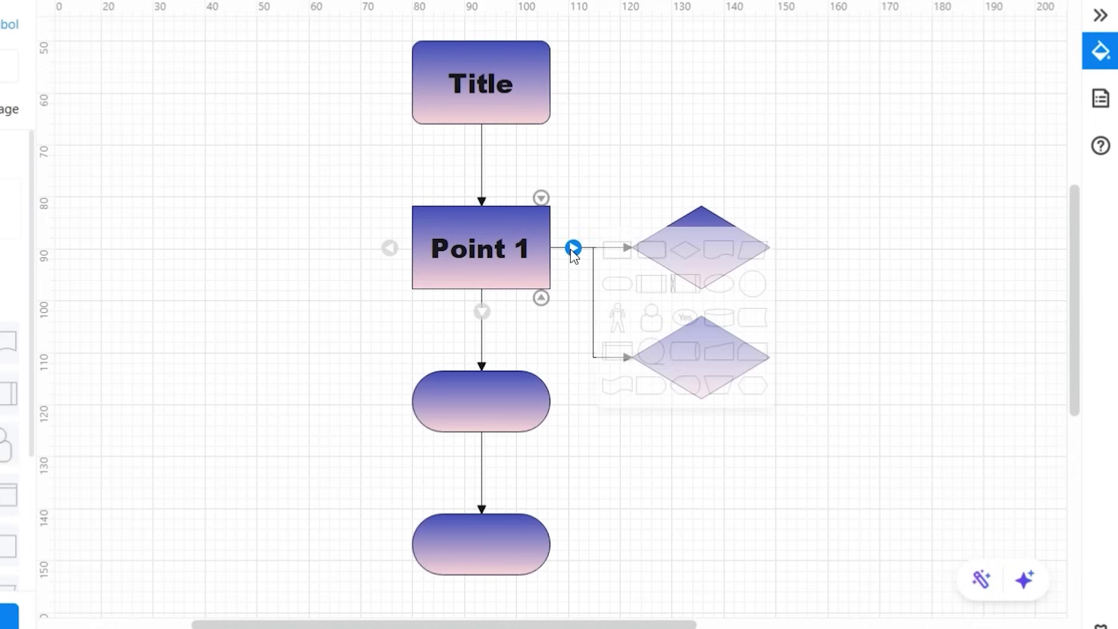
left_click(675, 256)
left_click_drag(727, 142, 727, 155)
left_click_drag(726, 364, 735, 353)
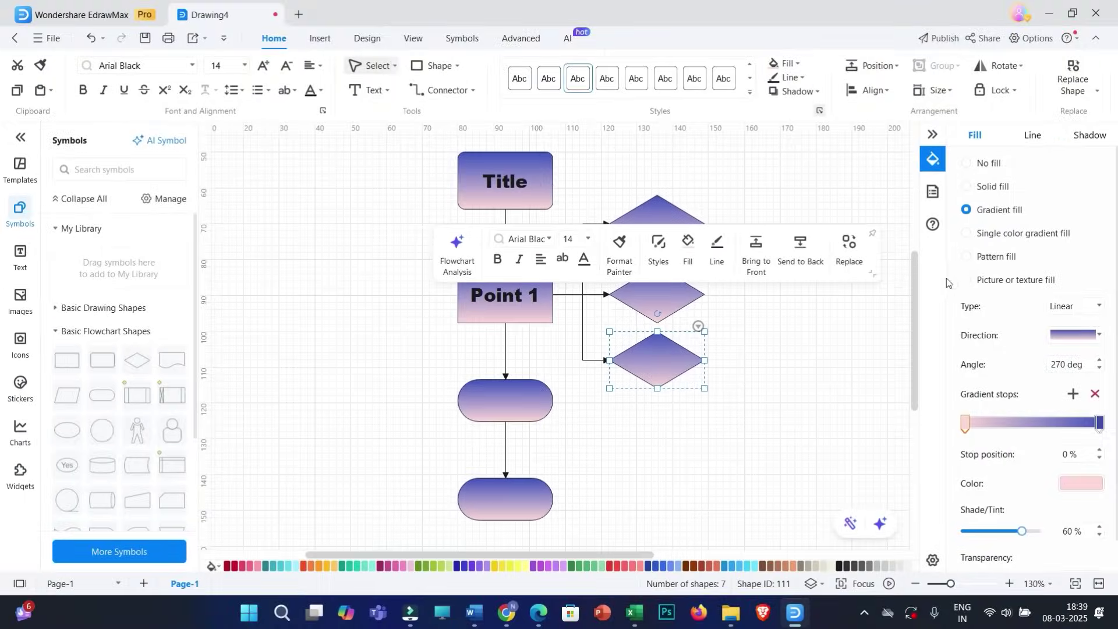
left_click(815, 326)
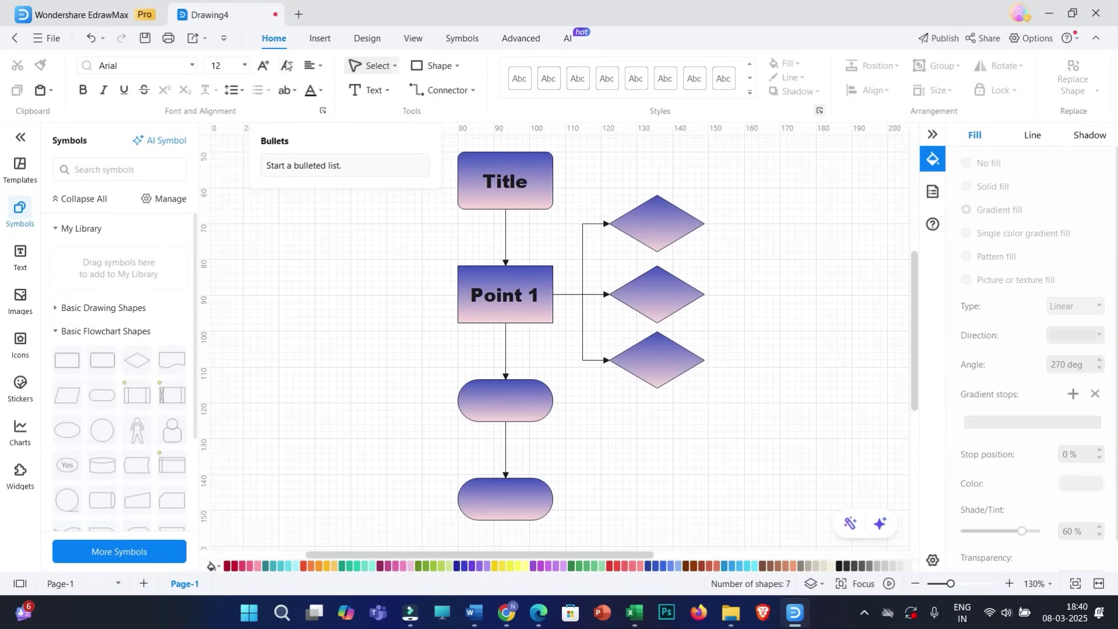
left_click(523, 185)
left_click(541, 195)
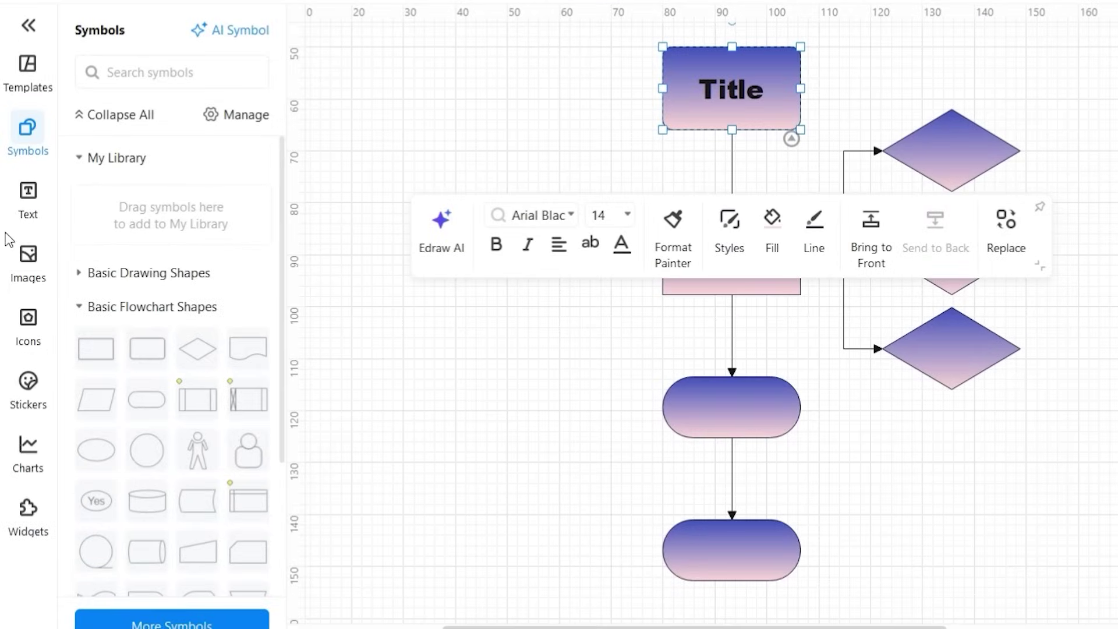
Step: Insert a Pixabay Technology photo, shrink it to a thumbnail, and arrow it from the middle diamond
left_click(22, 299)
left_click(160, 76)
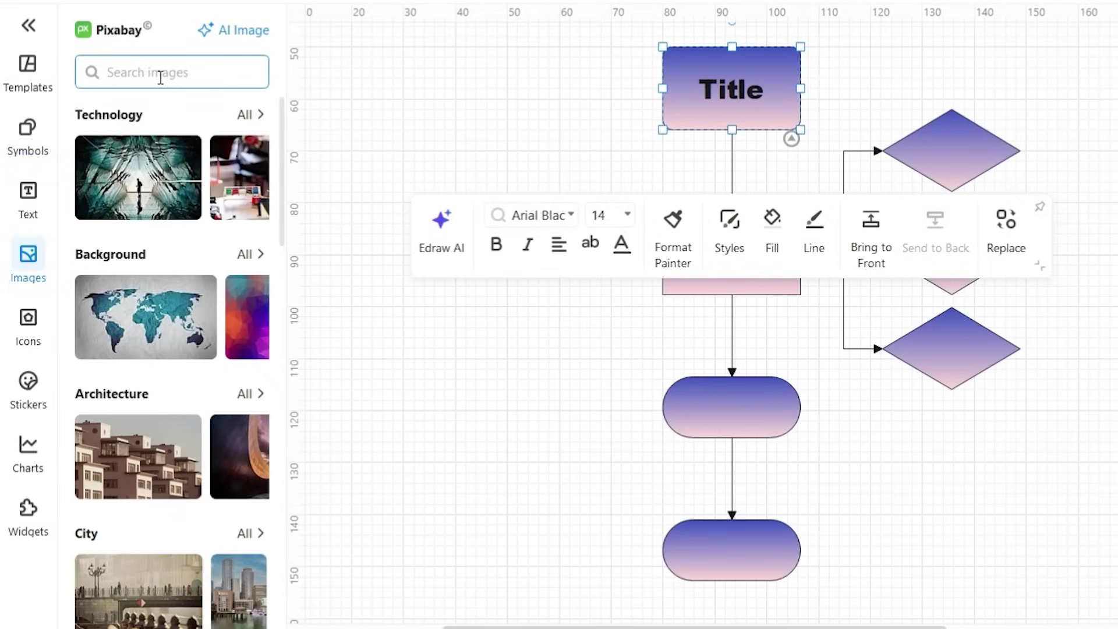
left_click(235, 190)
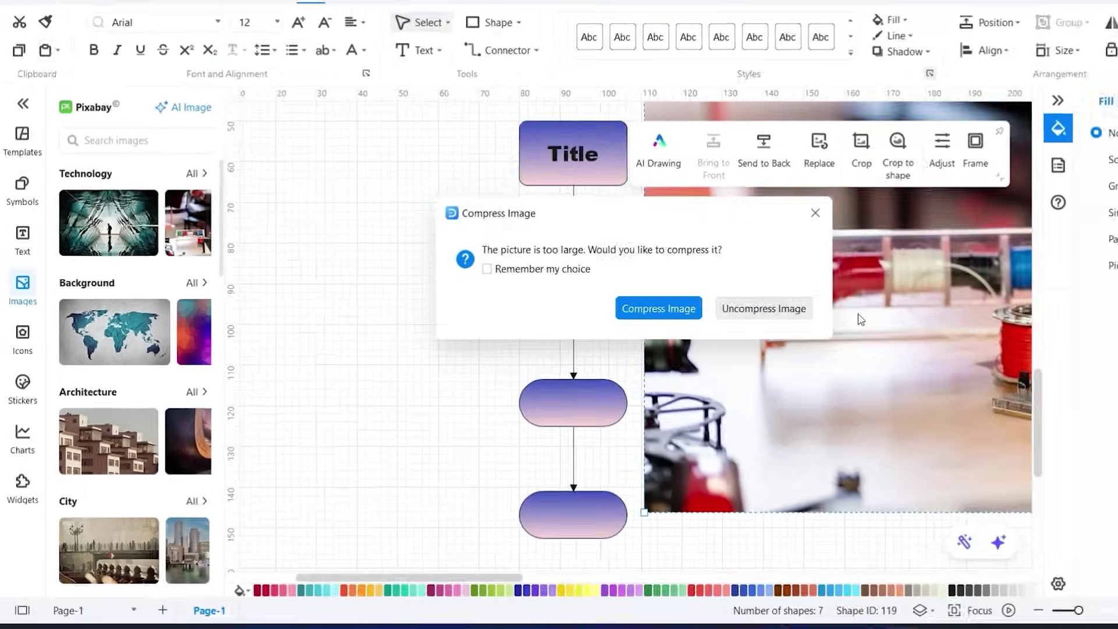
left_click(764, 308)
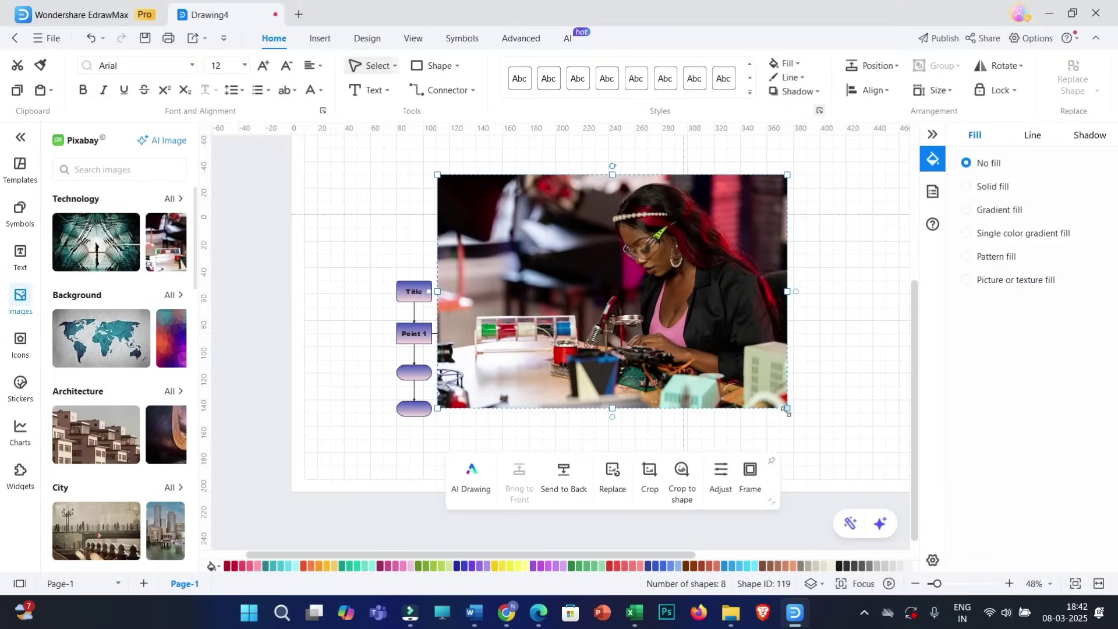
left_click_drag(787, 409, 542, 335)
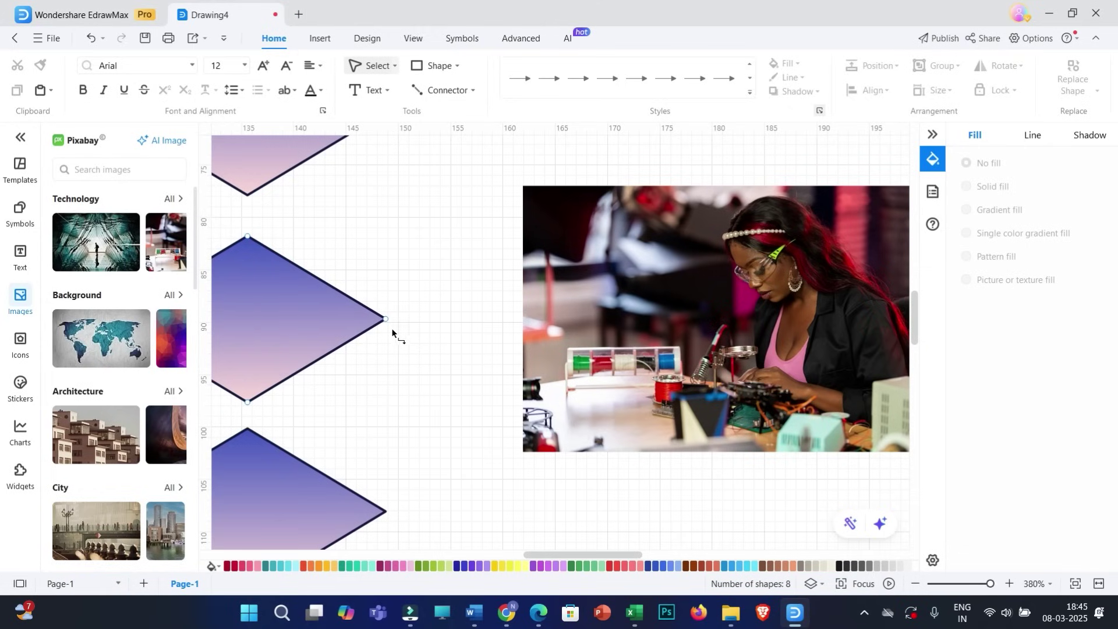
left_click_drag(386, 320, 516, 319)
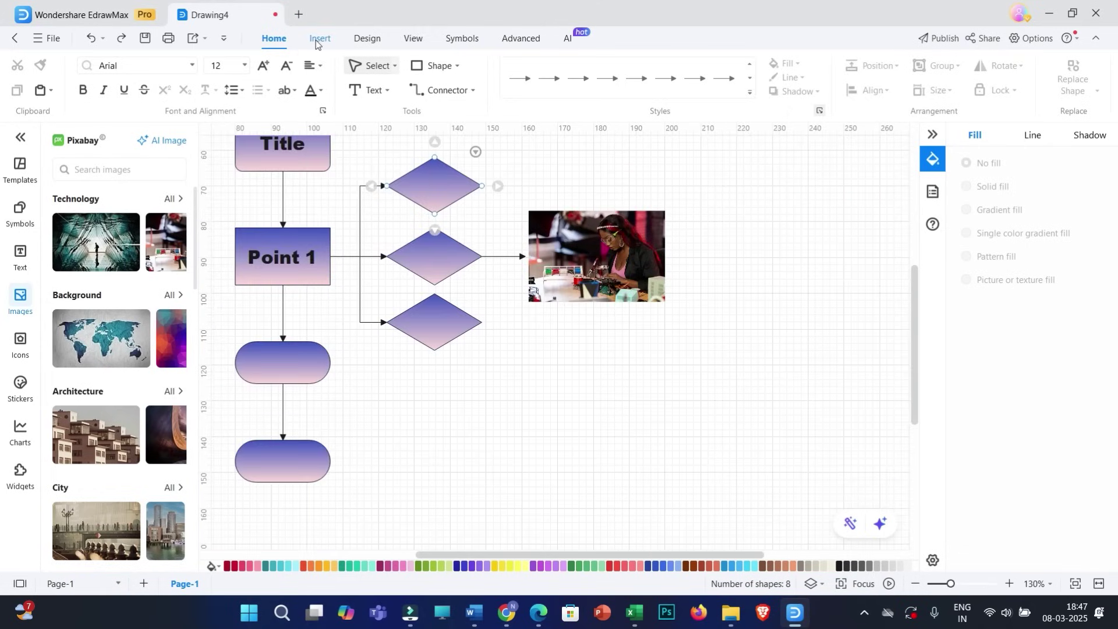
Step: From Insert > Template, add the Mathematics Algorithm Flowchart template to the page
left_click(318, 40)
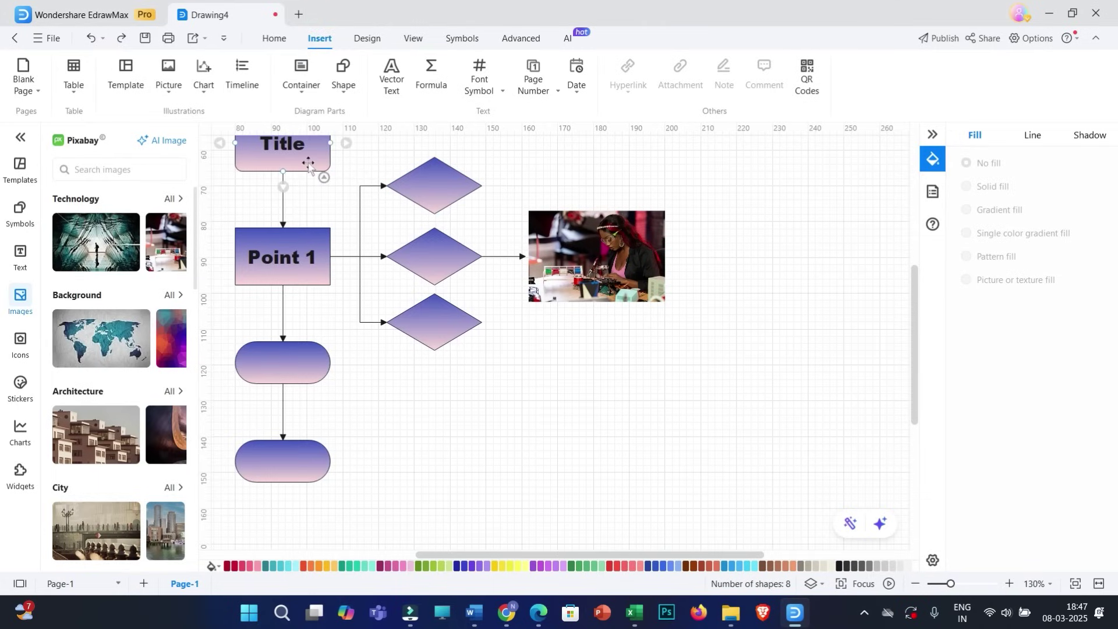
left_click_drag(749, 554, 830, 554)
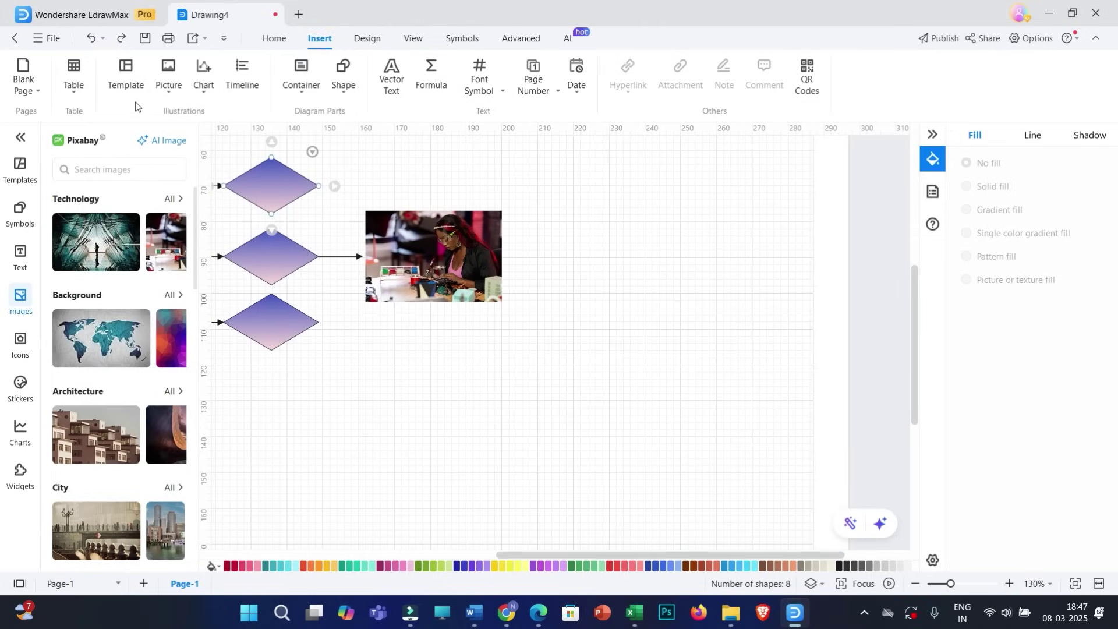
left_click(124, 86)
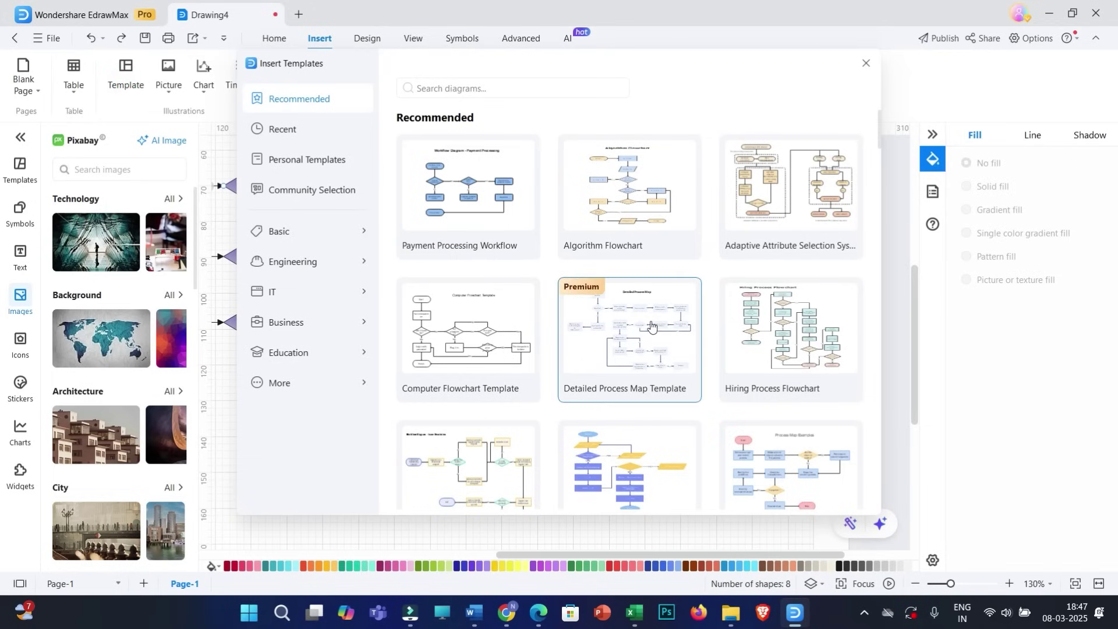
scroll(640, 332, "down", 1)
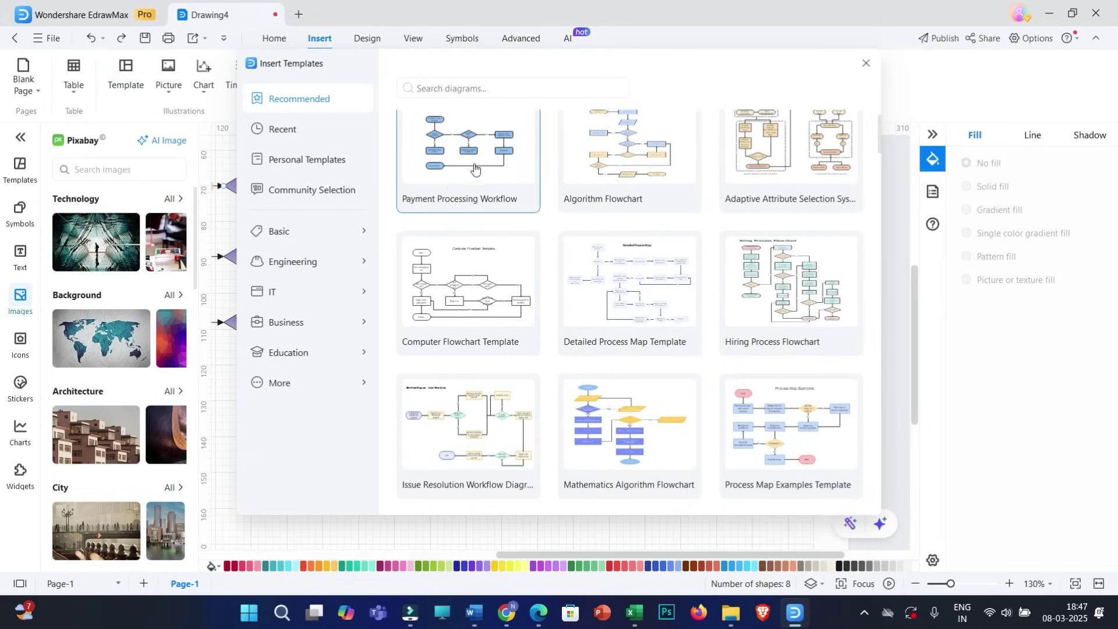
left_click(622, 415)
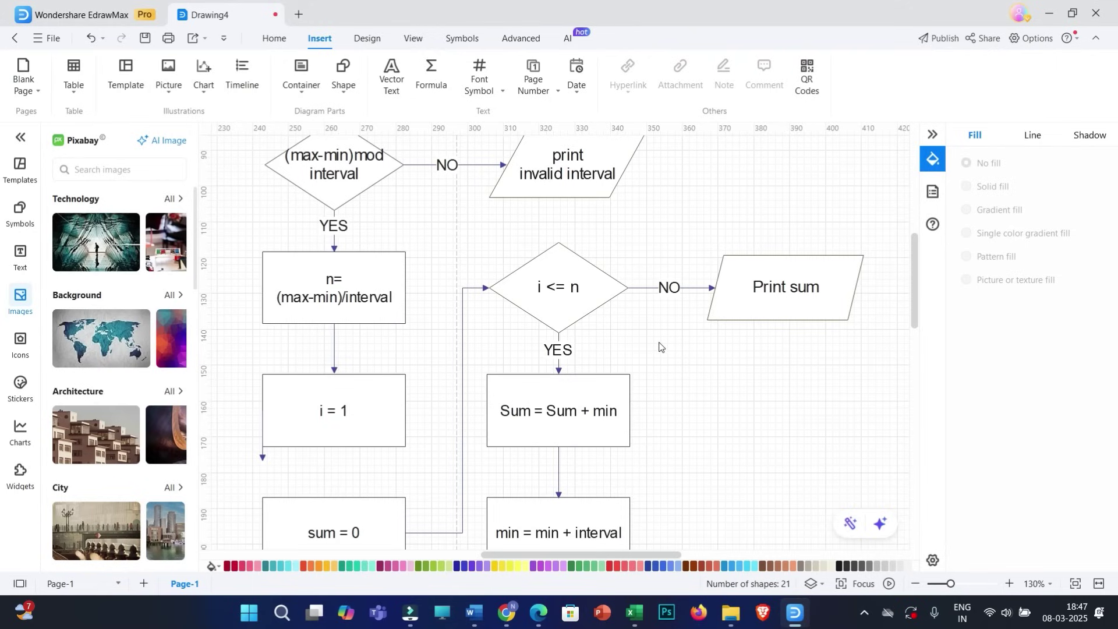
Step: Zoom out, then delete the End terminator and the 'i = i + 1' box
scroll(431, 238, "down", 5)
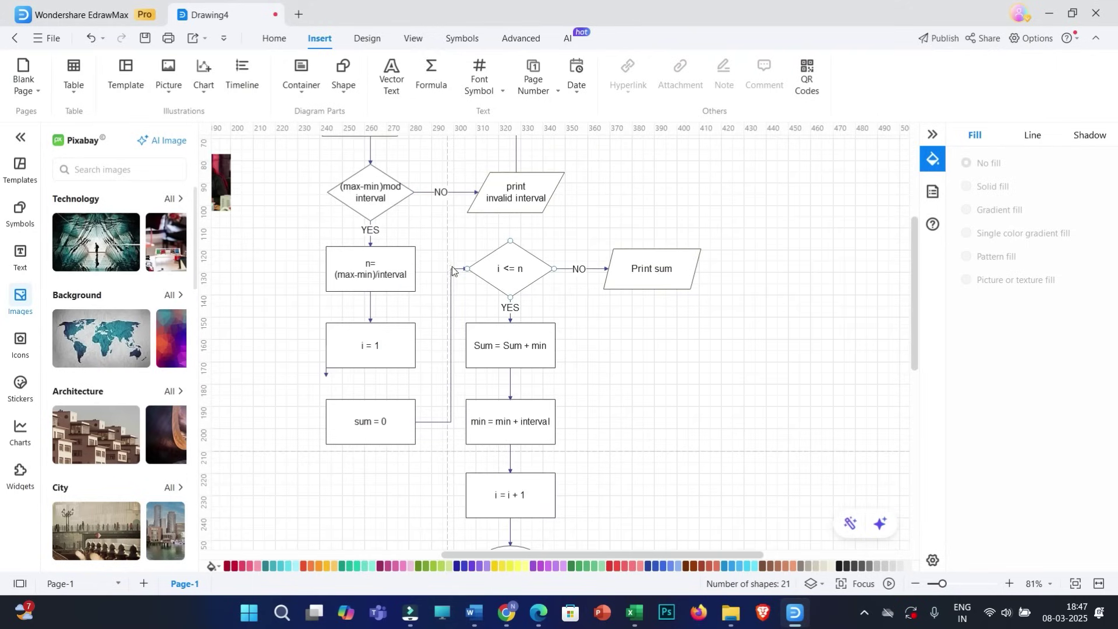
scroll(580, 403, "down", 2)
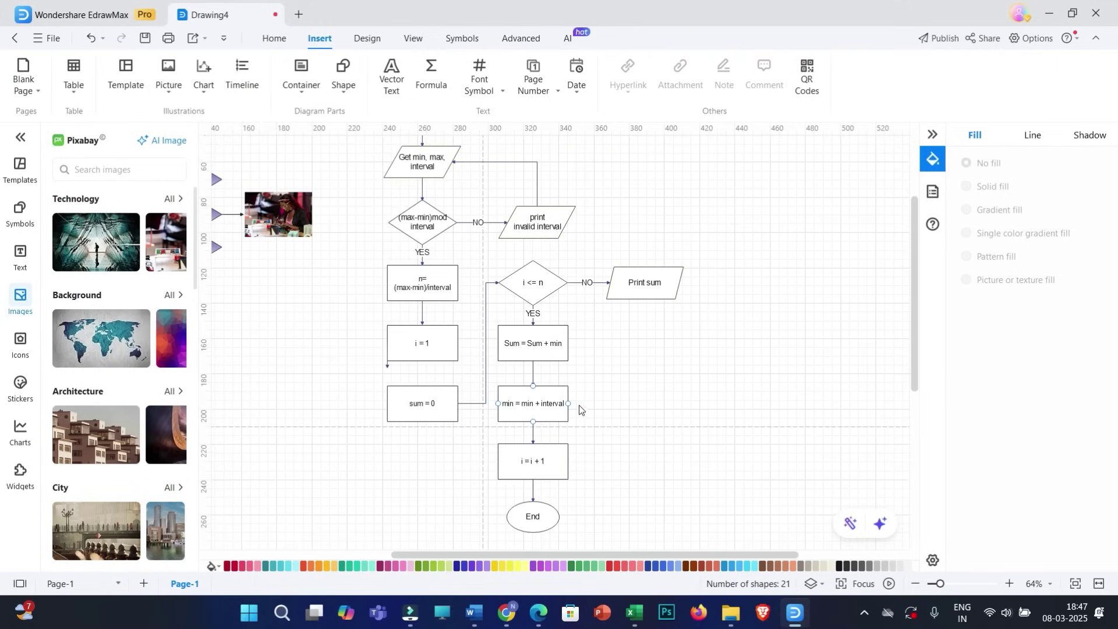
left_click(555, 523)
key("Delete")
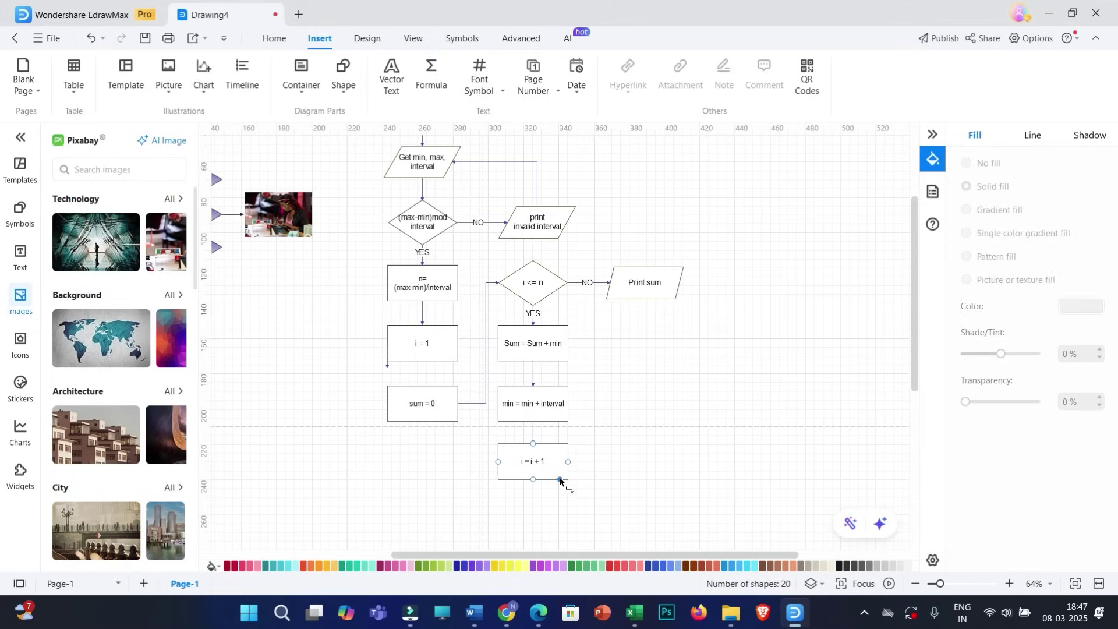
left_click(566, 472)
key("Delete")
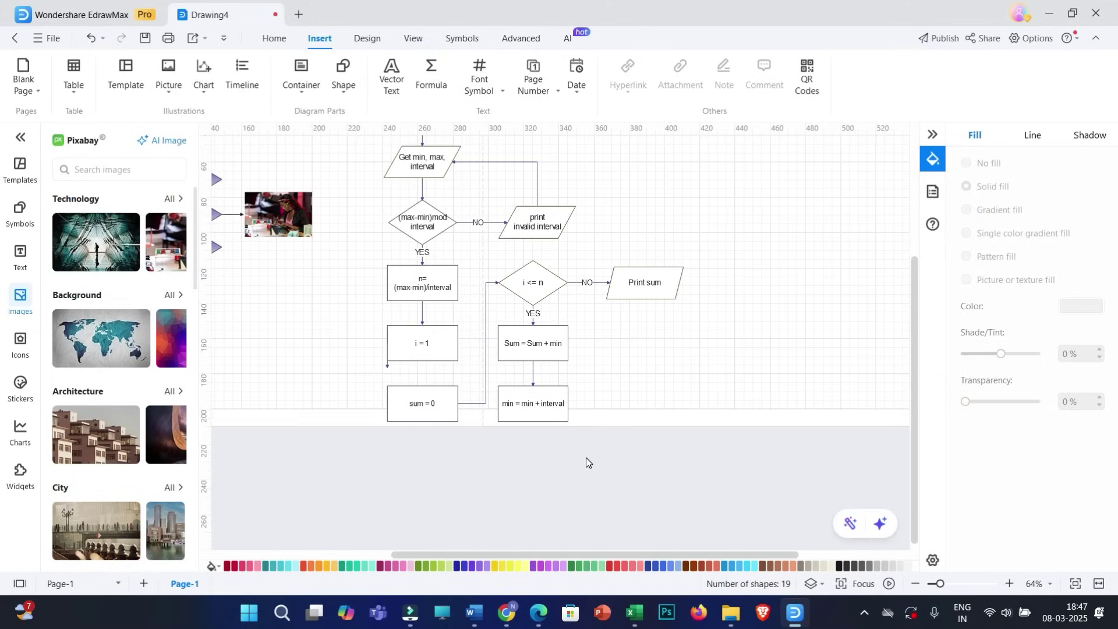
scroll(669, 407, "up", 3)
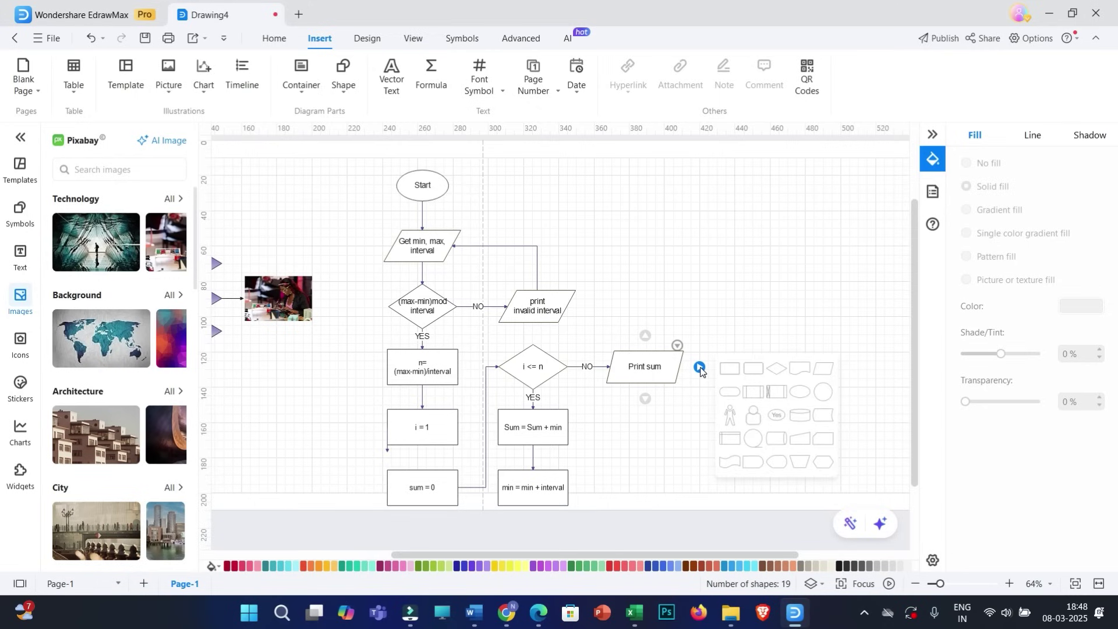
Step: Add a connected rectangle after Print sum, then a connected cylinder after it
left_click(700, 368)
mouse_move(821, 372)
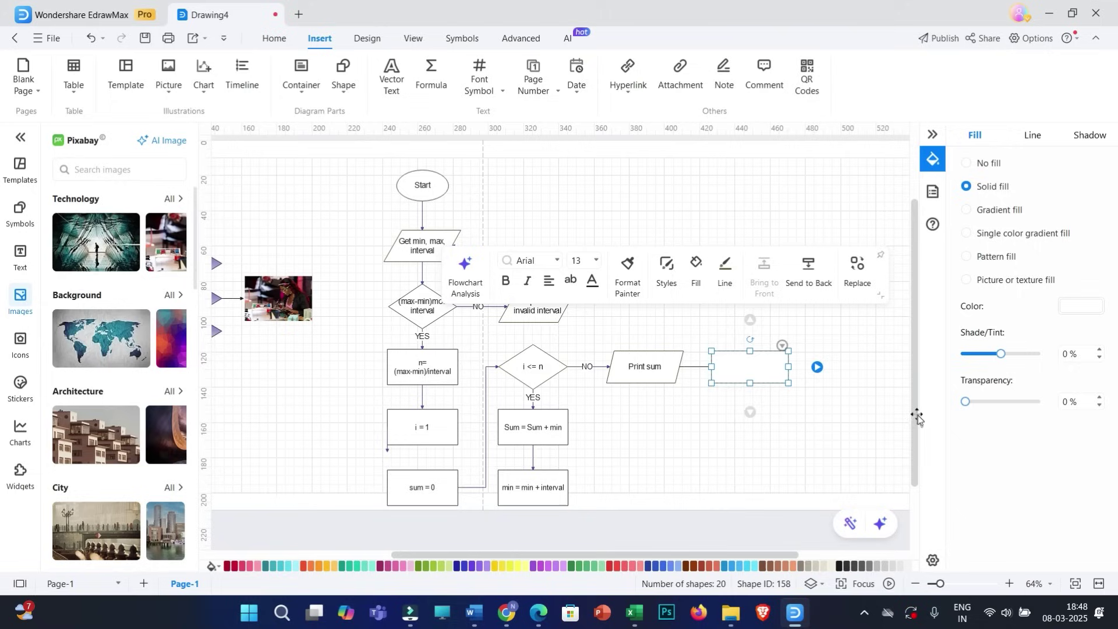
left_click(876, 407)
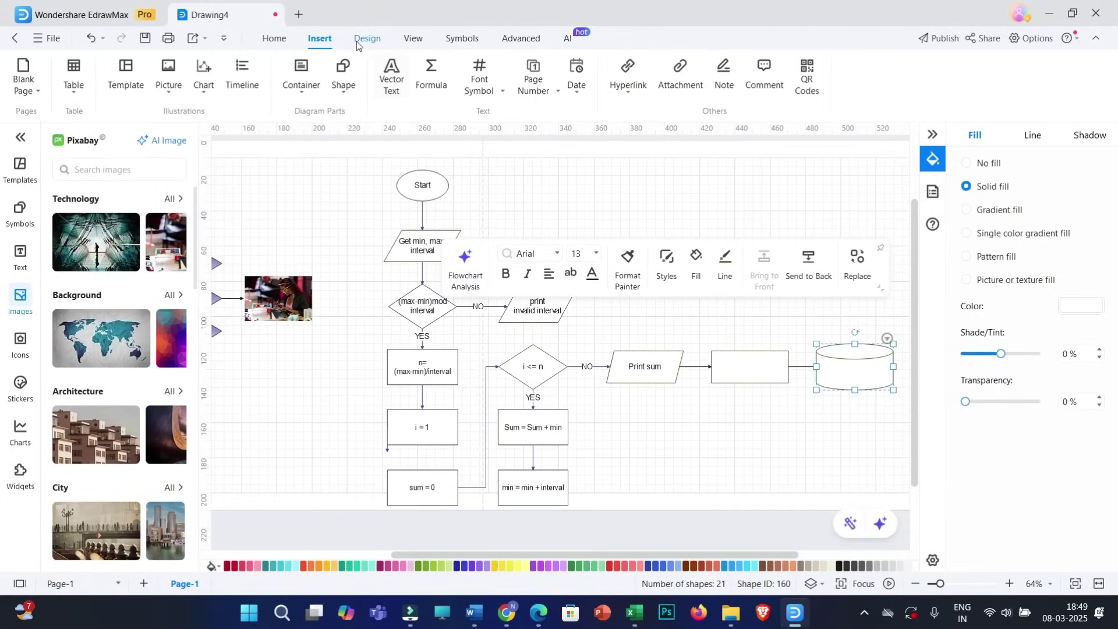
left_click(406, 52)
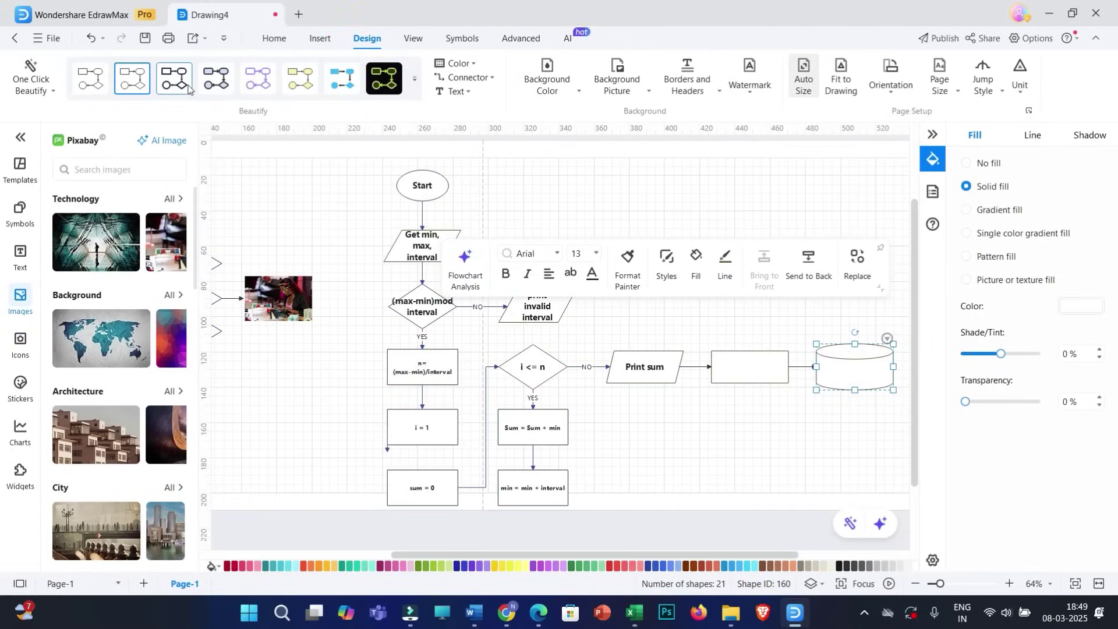
Step: Apply the sixth Beautify style, try One Click Beautify, then reapply the sixth style
left_click(295, 86)
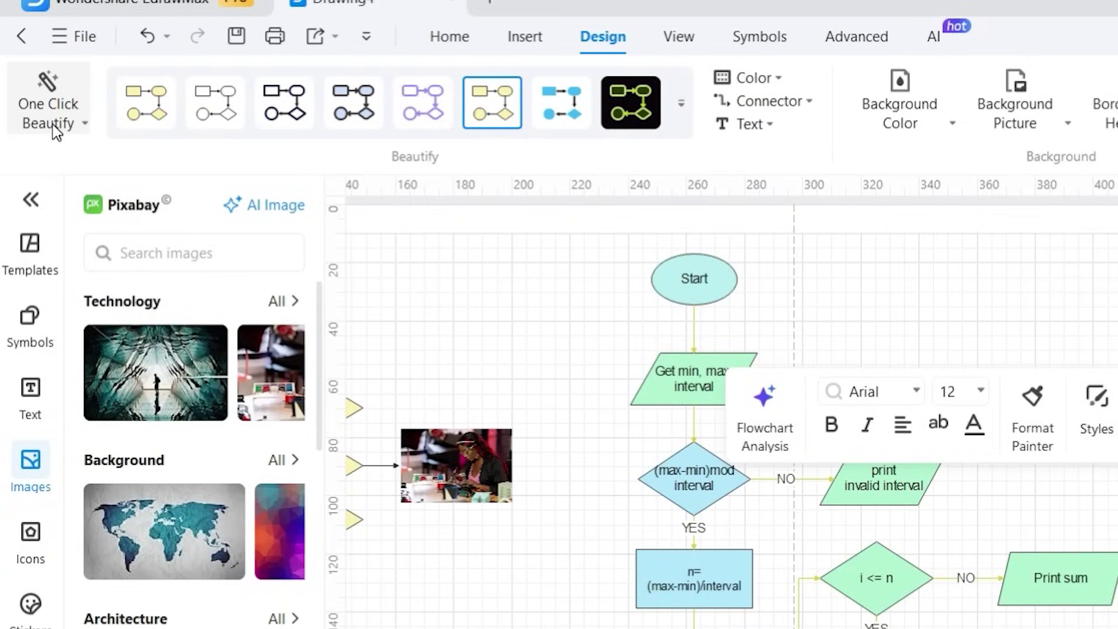
left_click(86, 126)
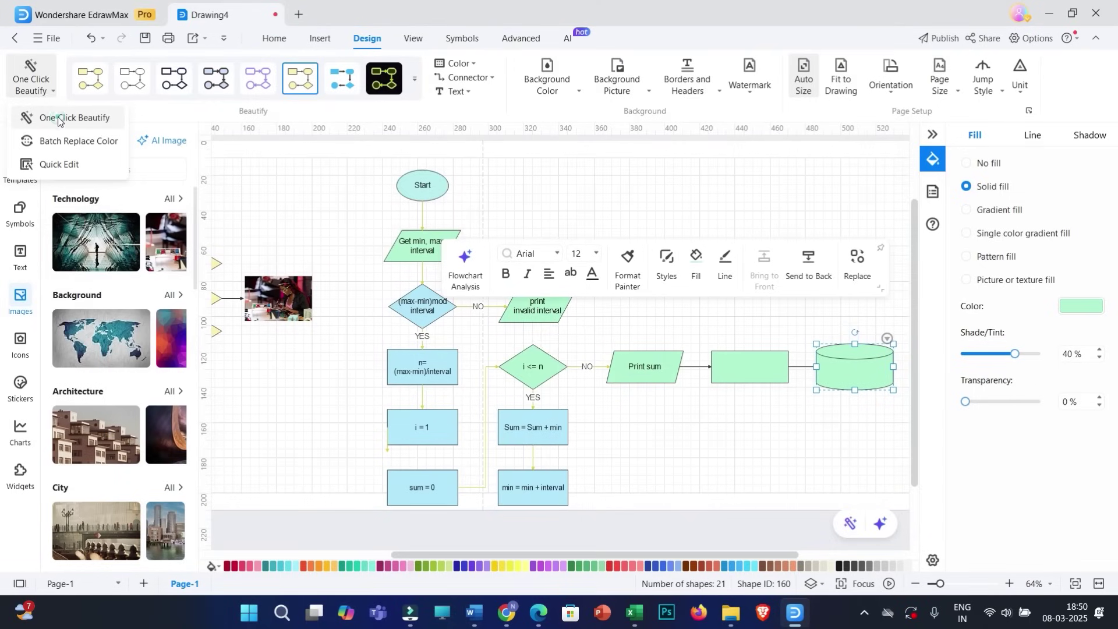
left_click(96, 173)
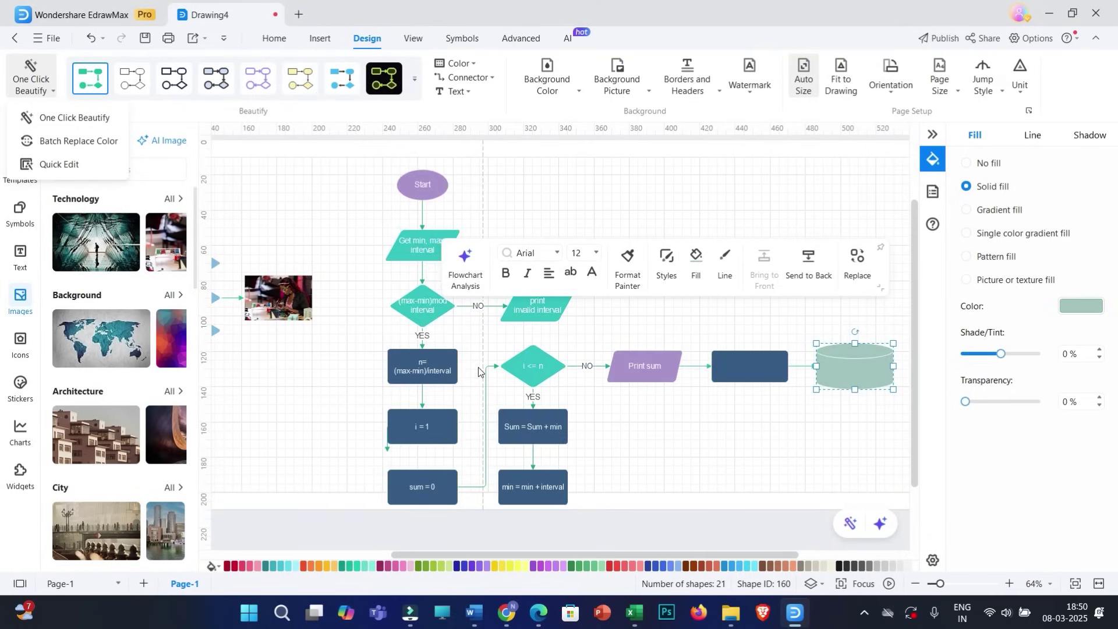
left_click(663, 424)
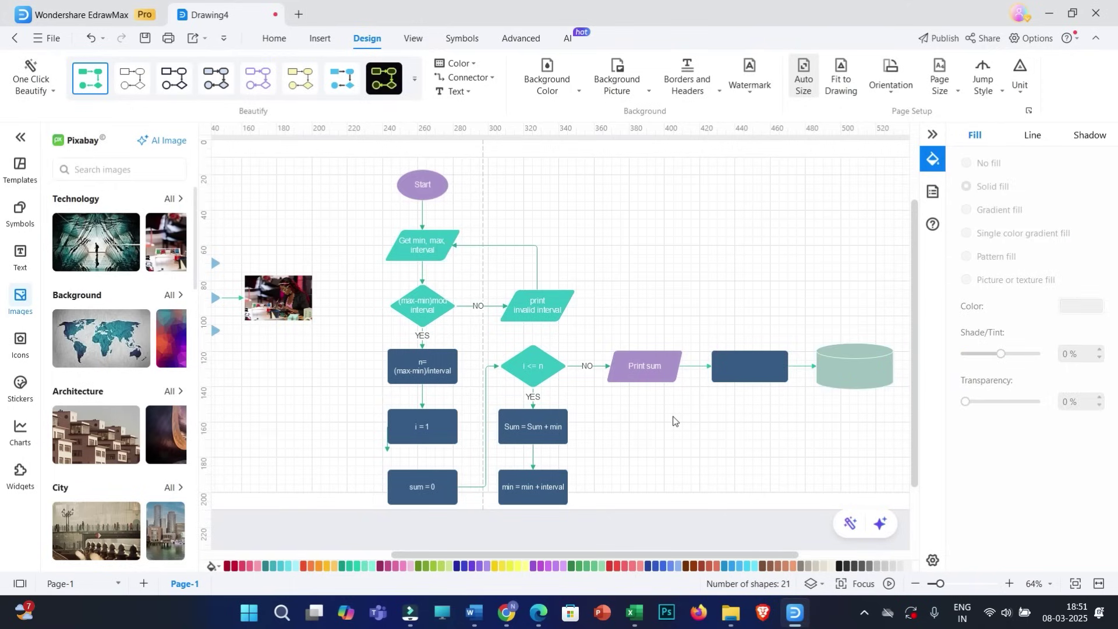
Step: On the View tab, glance at the background page, then toggle Gridlines off and on
left_click(415, 39)
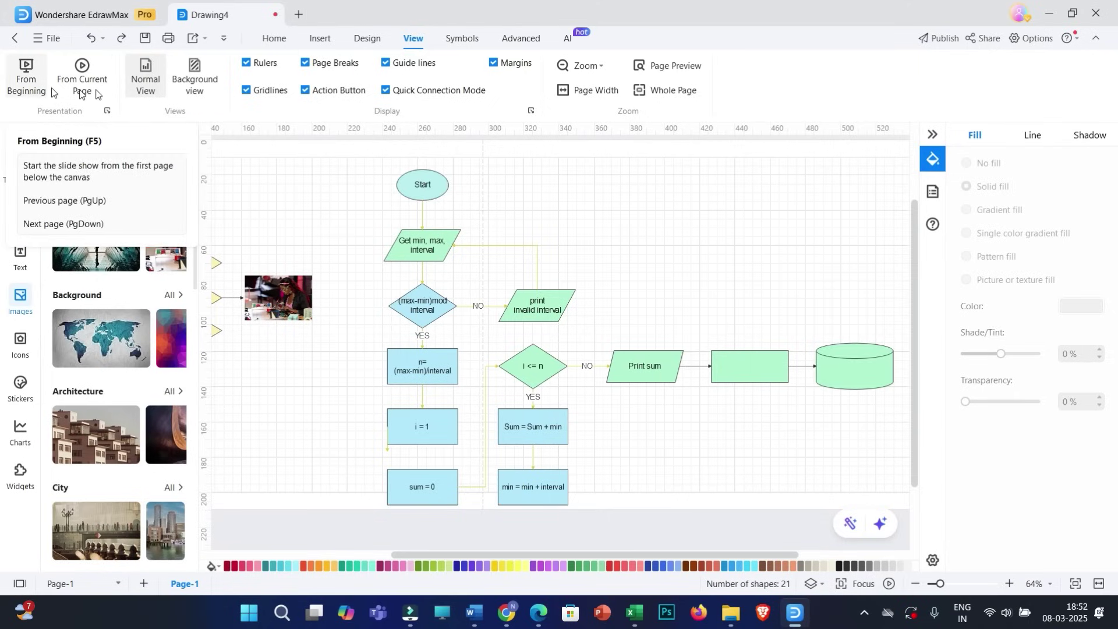
left_click(195, 81)
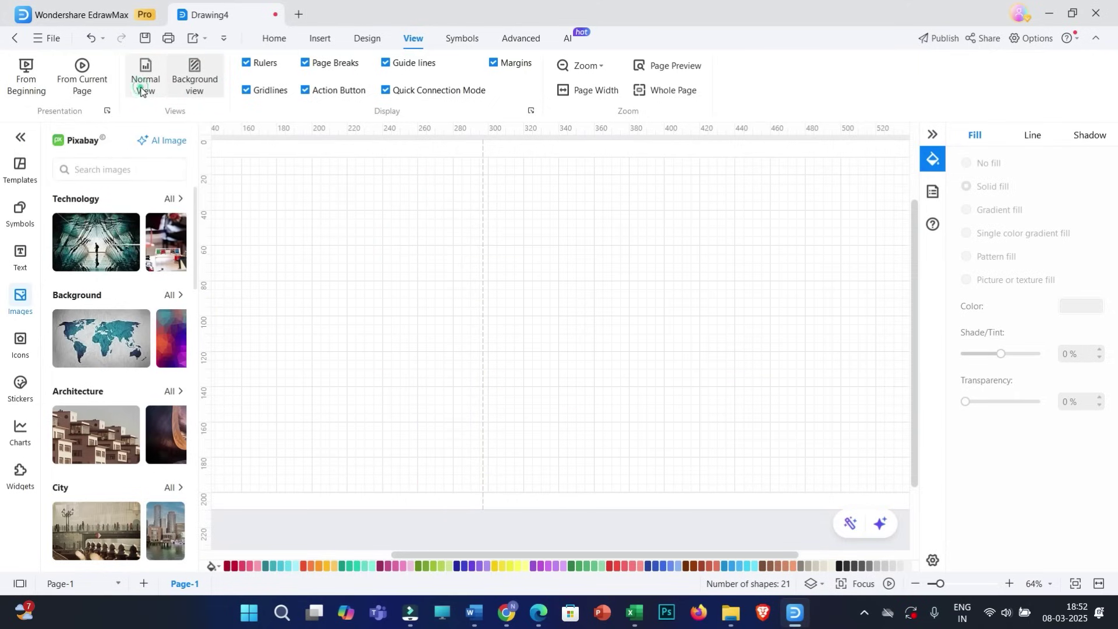
left_click(141, 90)
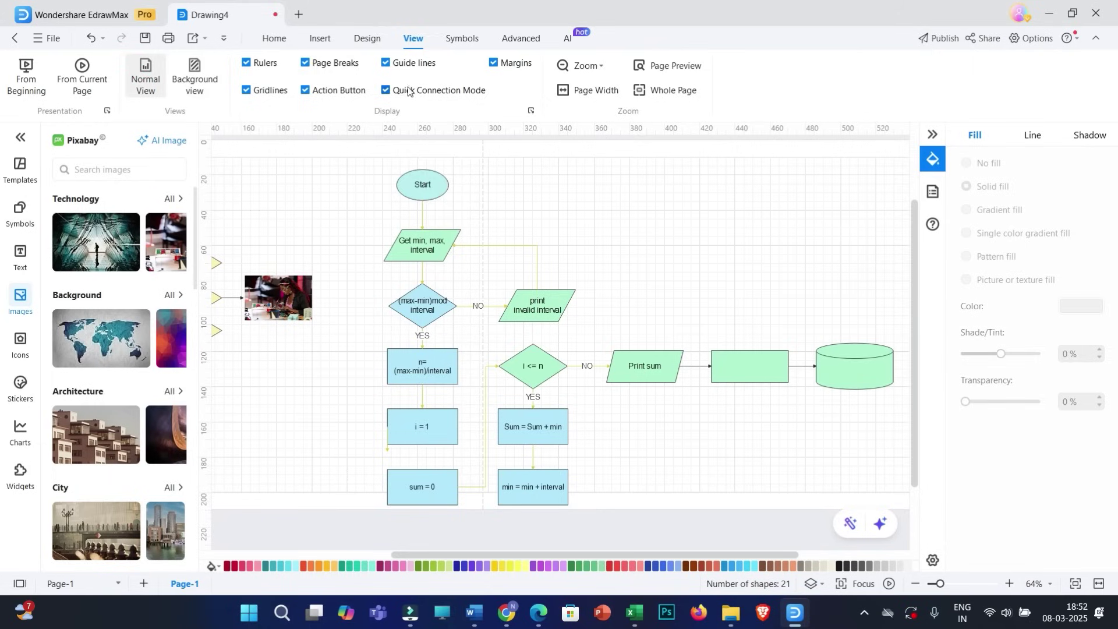
left_click(247, 90)
left_click(247, 91)
Step: On the Symbols tab, select the top diamond beside Point 1
left_click(463, 40)
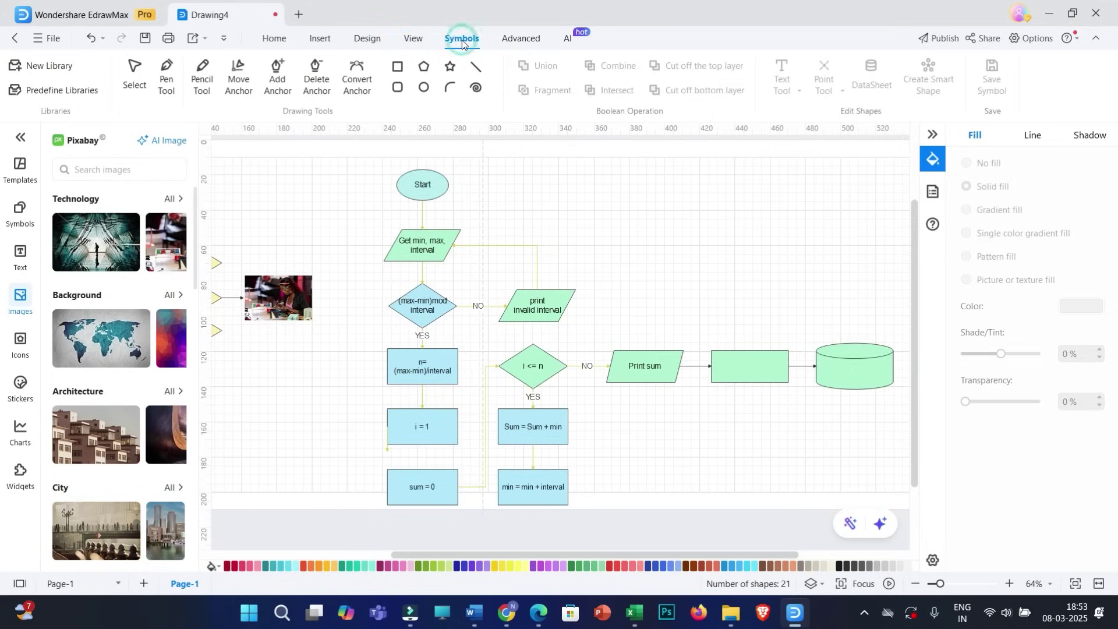
left_click_drag(514, 555, 388, 555)
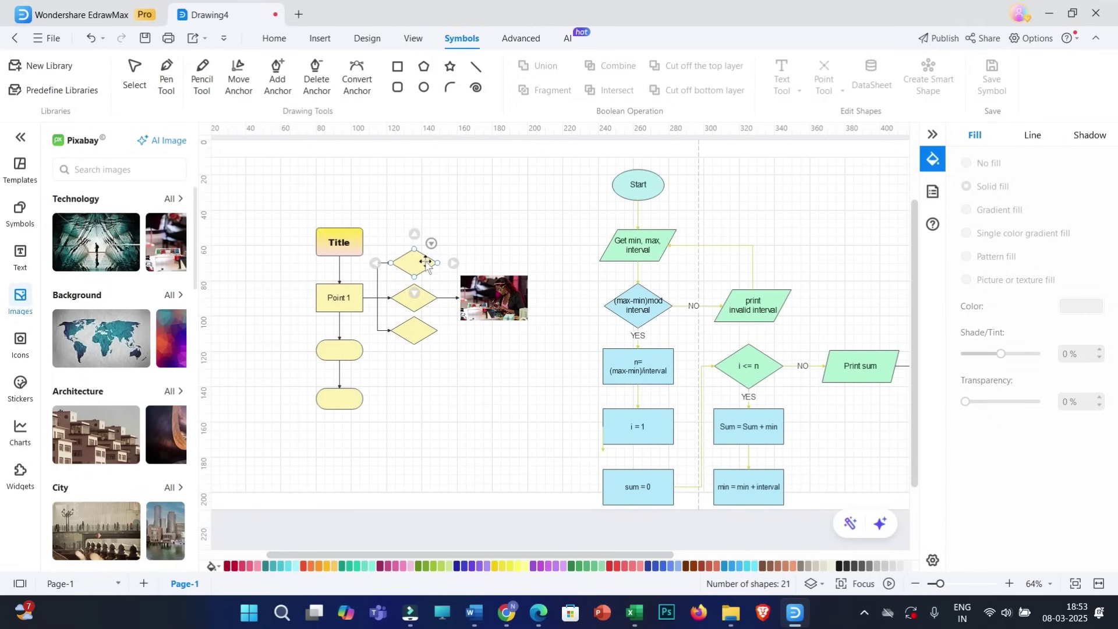
scroll(385, 257, "up", 5)
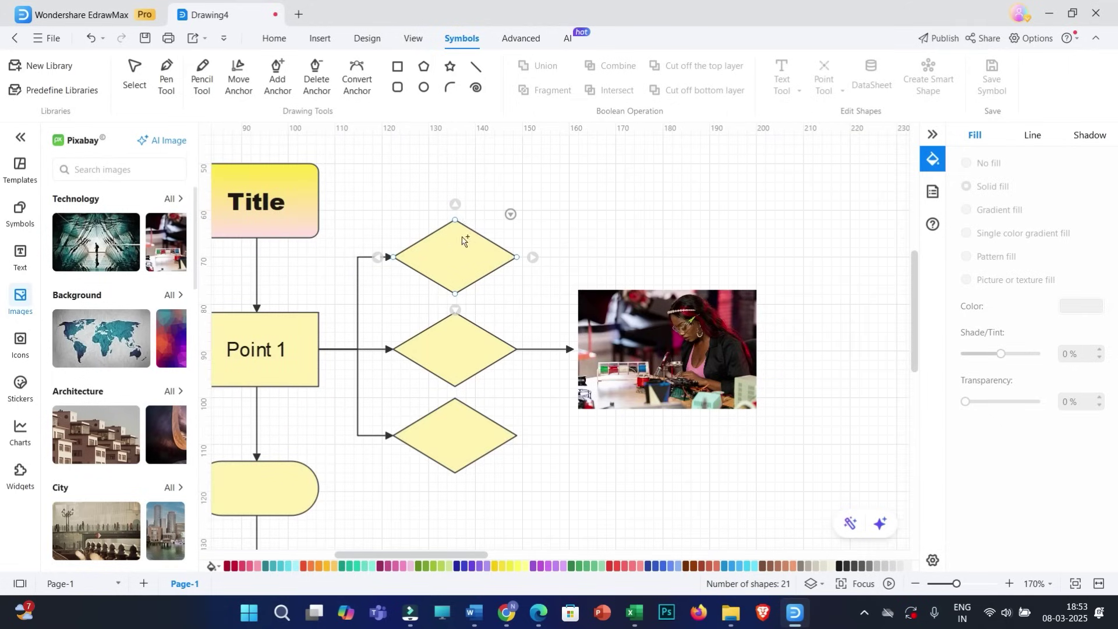
left_click(462, 240)
scroll(462, 240, "up", 2)
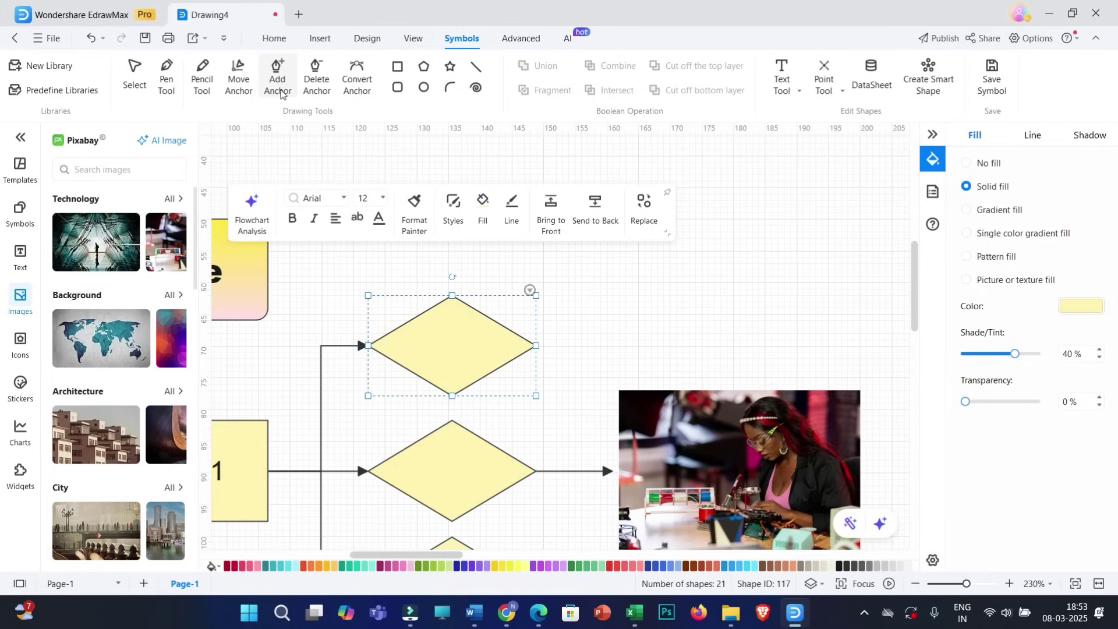
Step: Add an anchor on the diamond's upper-right edge and pull it outward
left_click(277, 84)
left_click(492, 322)
left_click(243, 86)
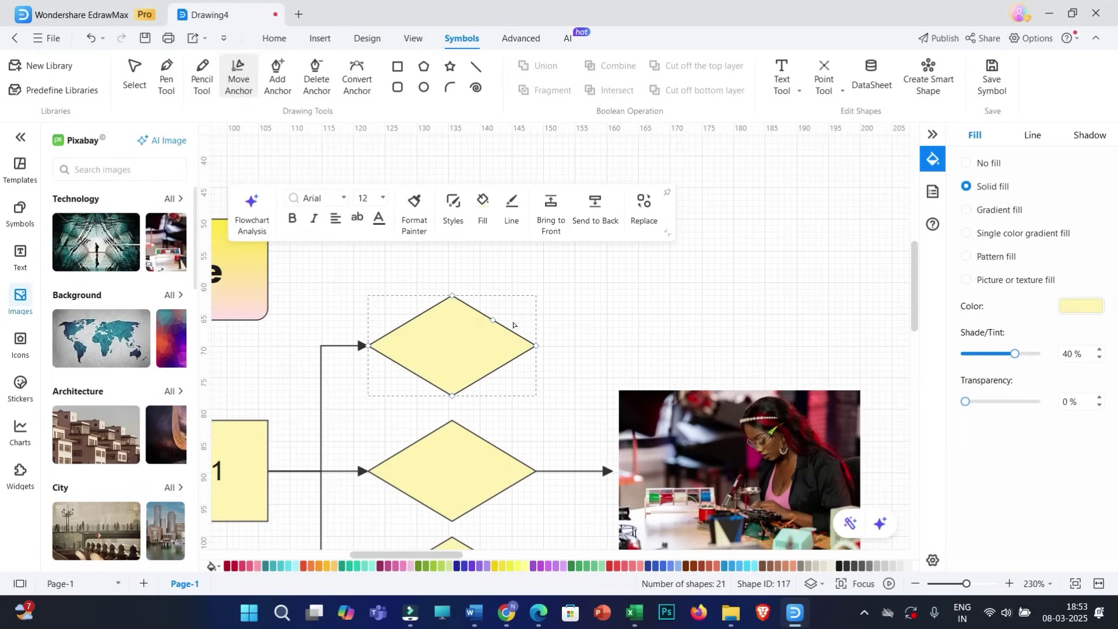
left_click_drag(492, 321, 523, 301)
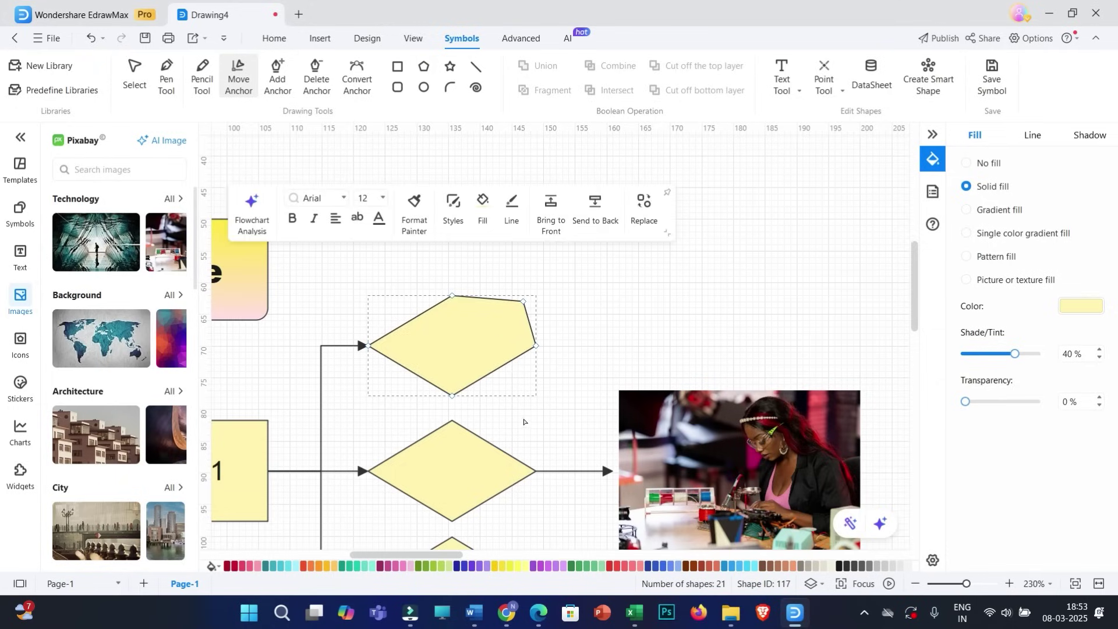
Step: Add anchors on the lower-right, lower-left and upper-left edges and pull each outward
left_click(278, 81)
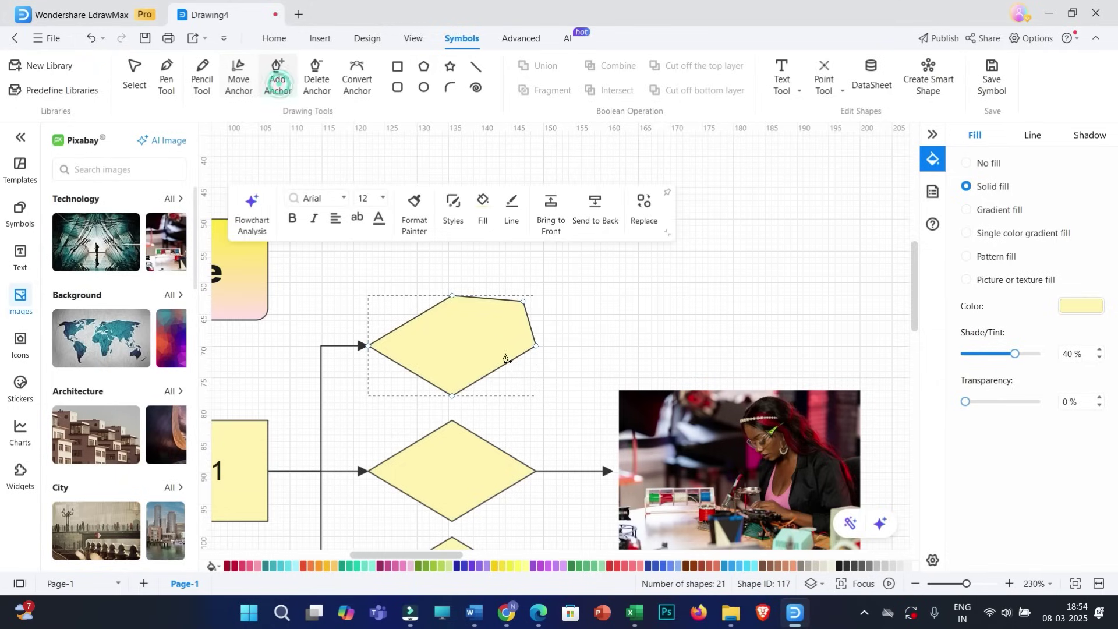
left_click(494, 372)
left_click(414, 372)
left_click(412, 320)
left_click(239, 87)
left_click_drag(495, 371, 517, 386)
left_click(410, 319)
left_click_drag(410, 319, 392, 302)
left_click_drag(414, 376, 392, 387)
Step: Delete the top-centre, right-middle, bottom-centre, top-left and top-right anchors to leave a triangle
left_click(325, 92)
left_click(452, 298)
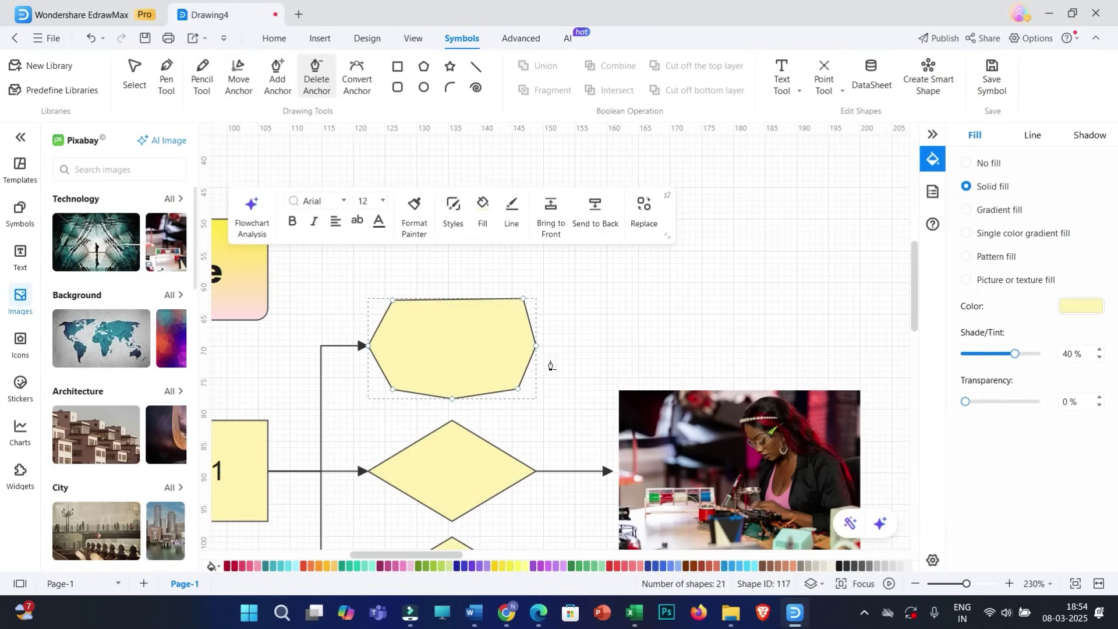
left_click(536, 347)
left_click(452, 399)
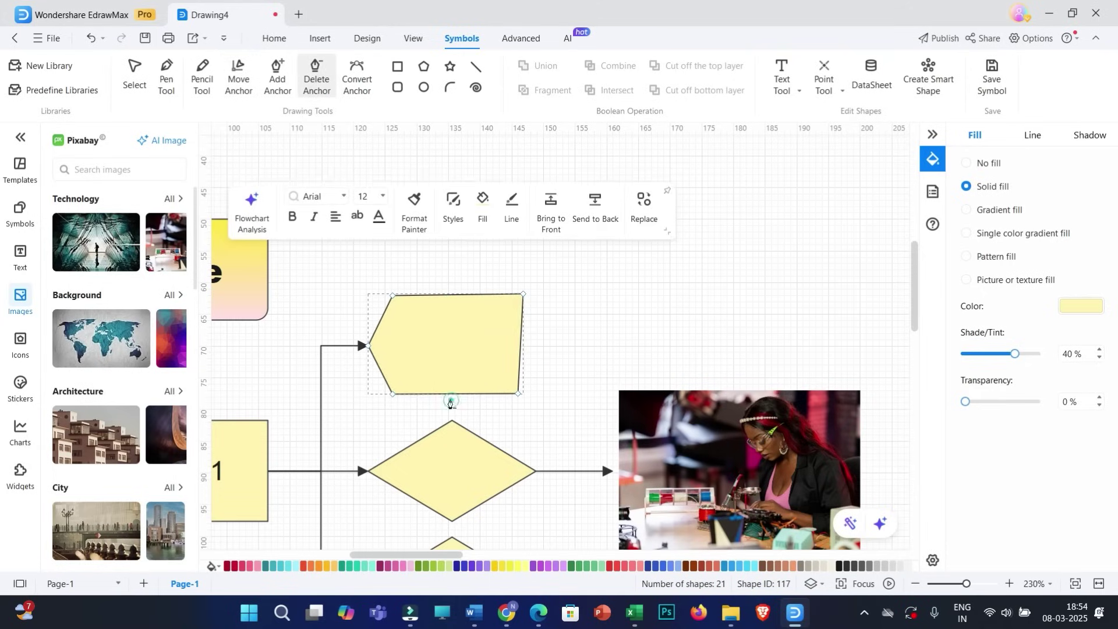
left_click(394, 297)
left_click(521, 294)
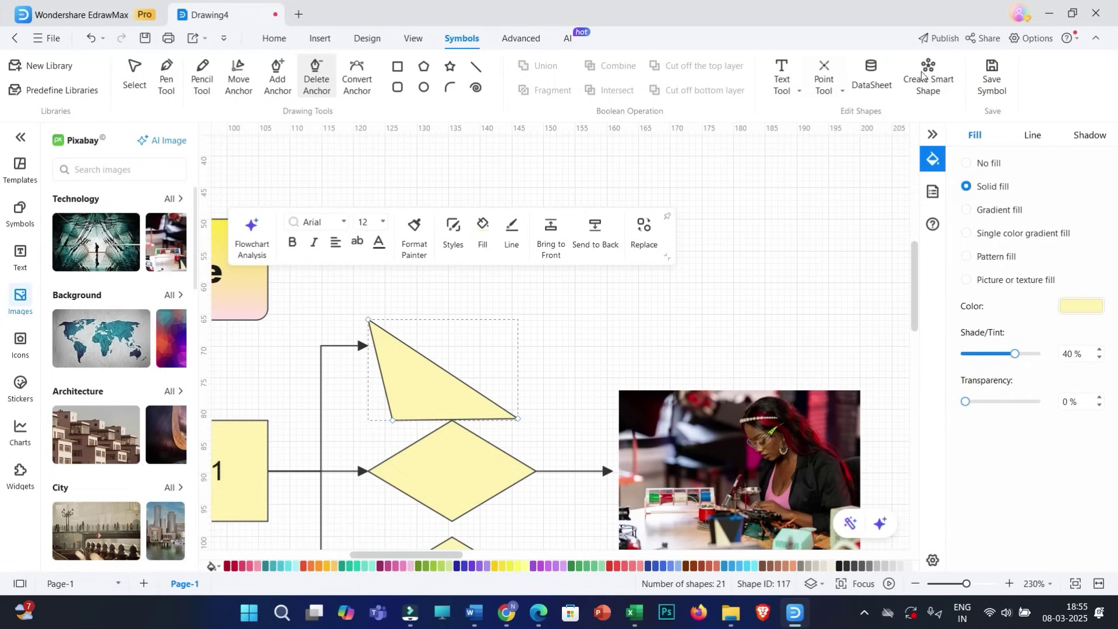
Step: Check the Encrypt File settings on the Advanced tab, then scroll left to the Title box
left_click(517, 40)
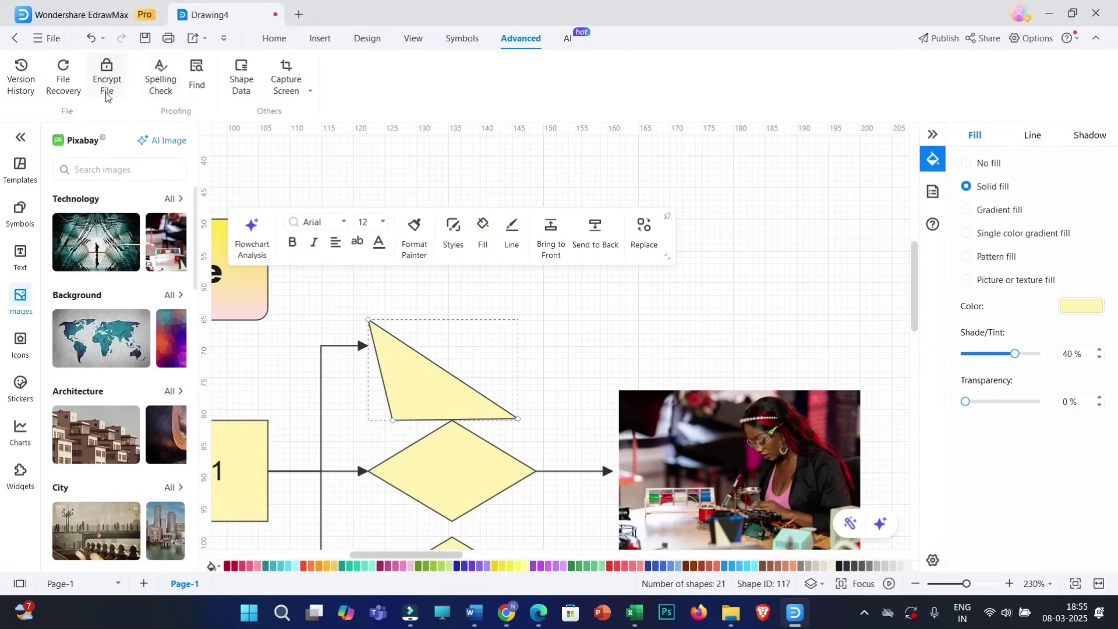
left_click(108, 87)
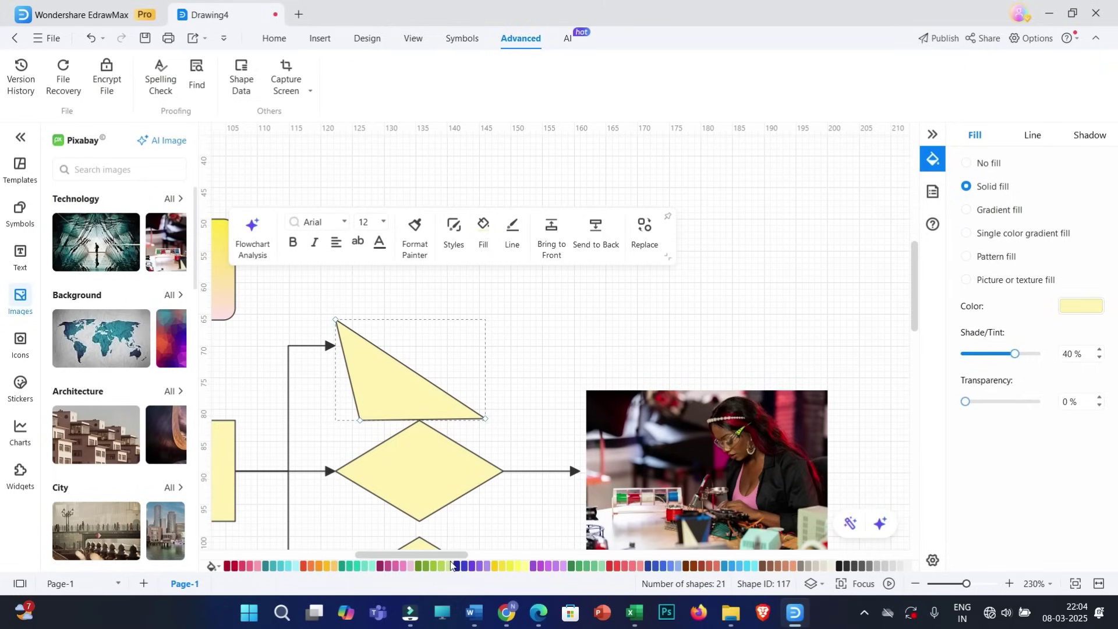
left_click_drag(451, 555, 401, 556)
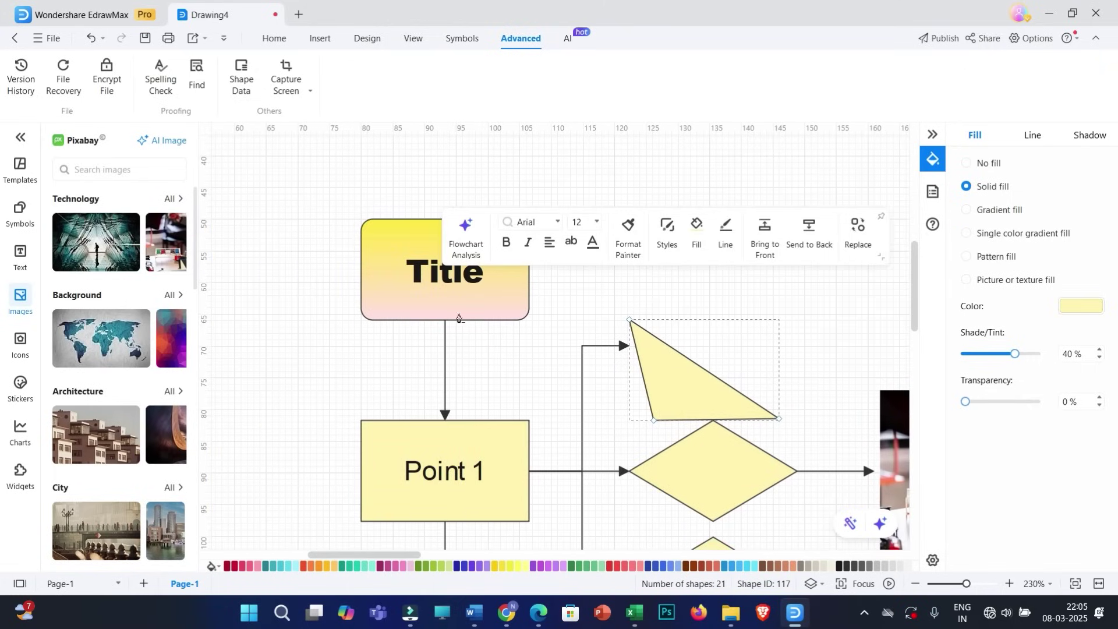
Step: Change the Title box text to 'Titde' by replacing the l with d
left_click(460, 309)
double_click(466, 271)
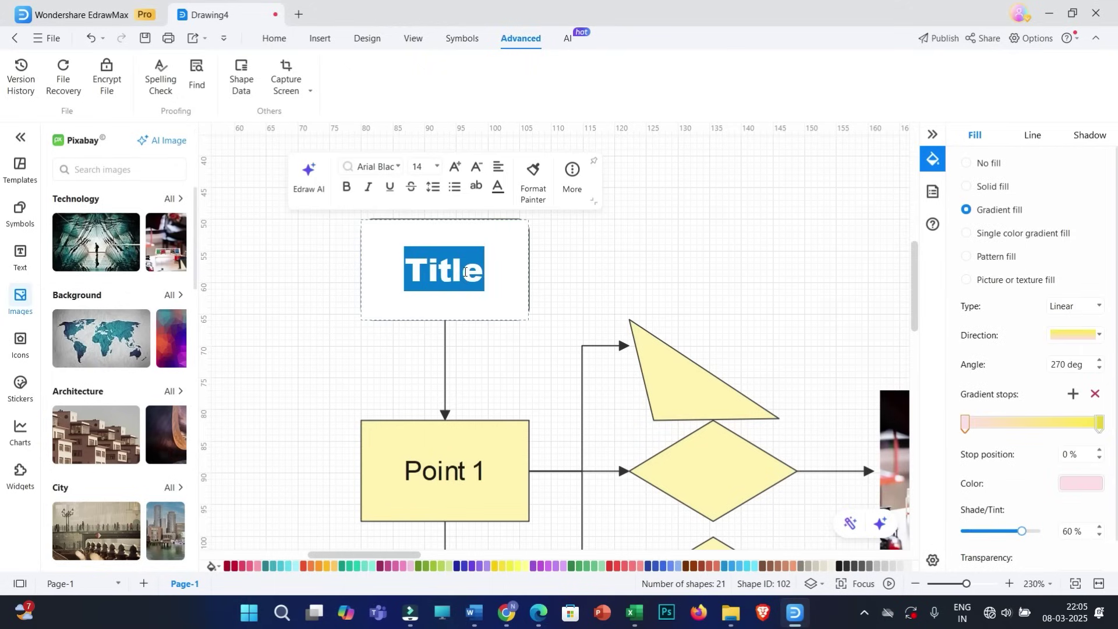
left_click(466, 271)
key("BackSpace")
type("d")
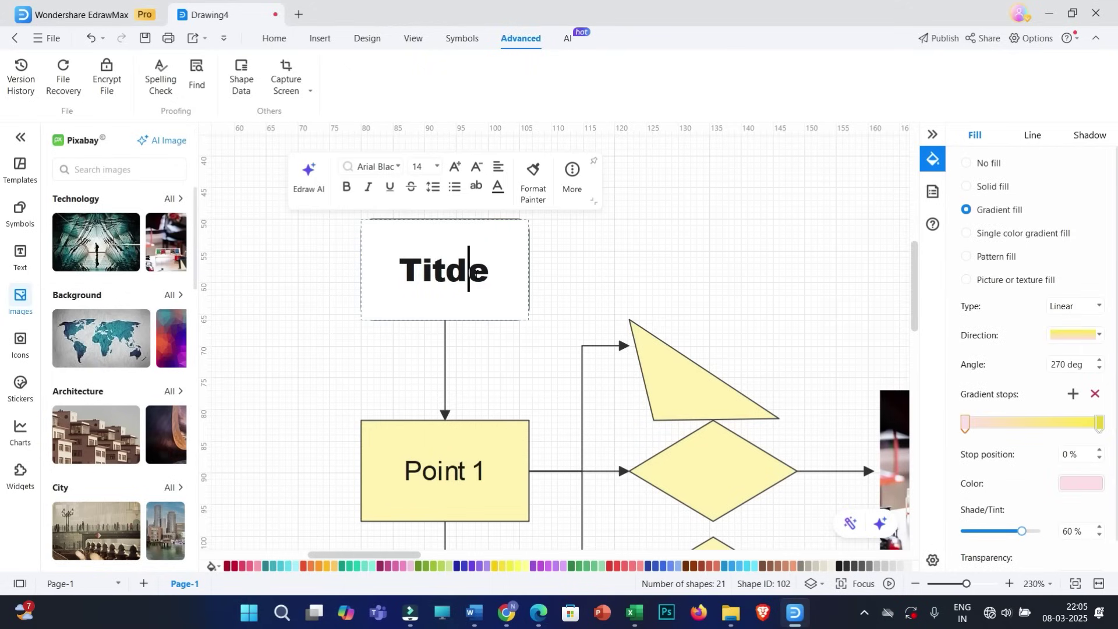
left_click(569, 291)
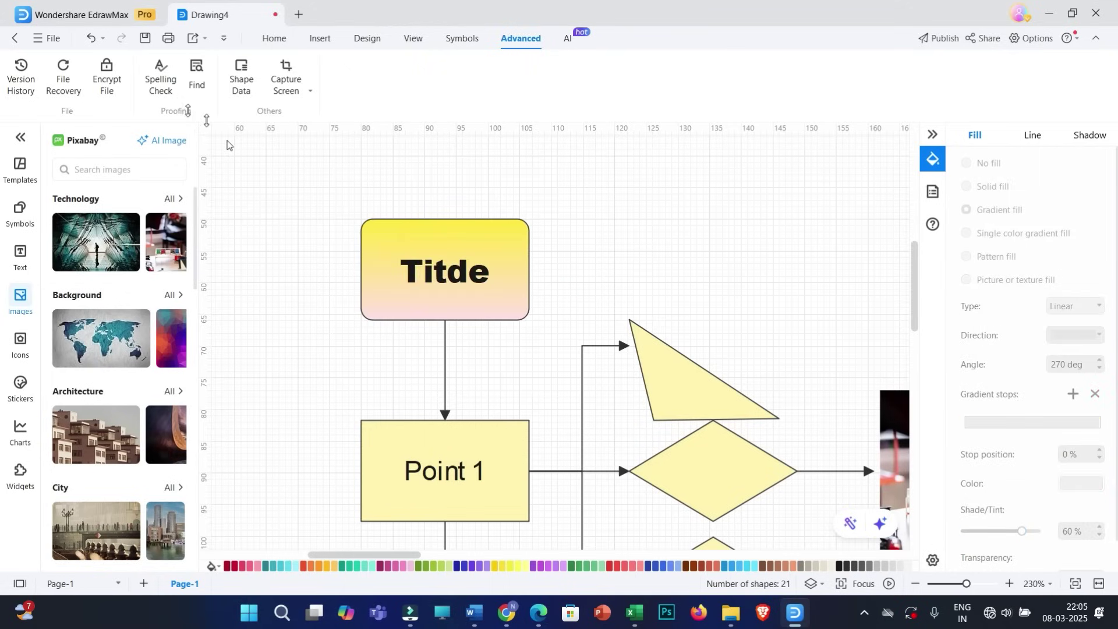
Step: Run Spelling Check and accept 'Title' as the correction
left_click(163, 86)
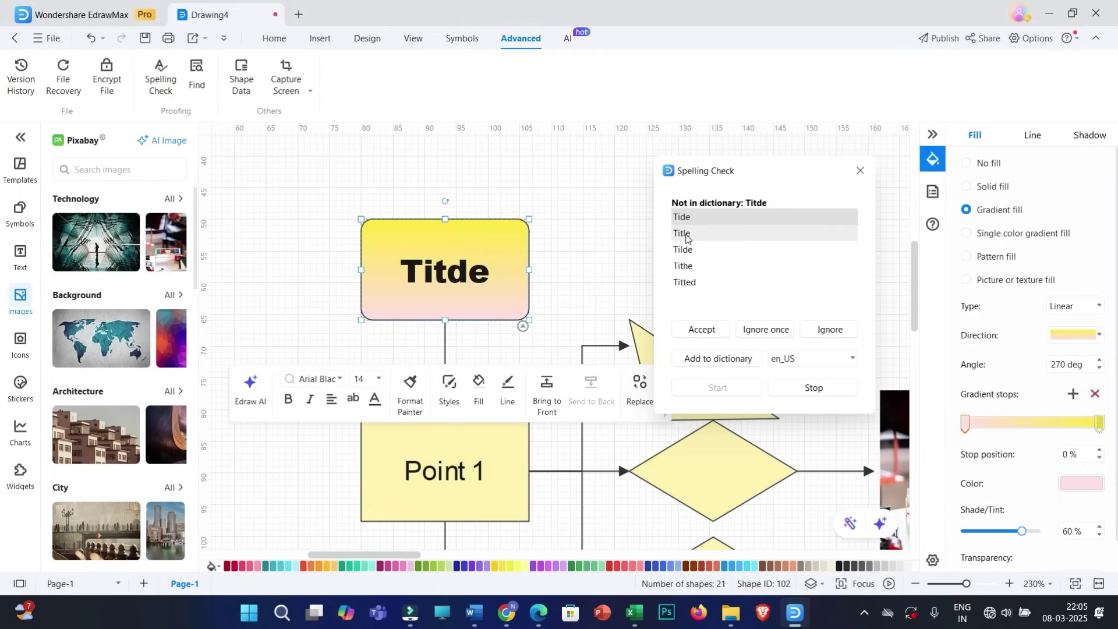
left_click(684, 234)
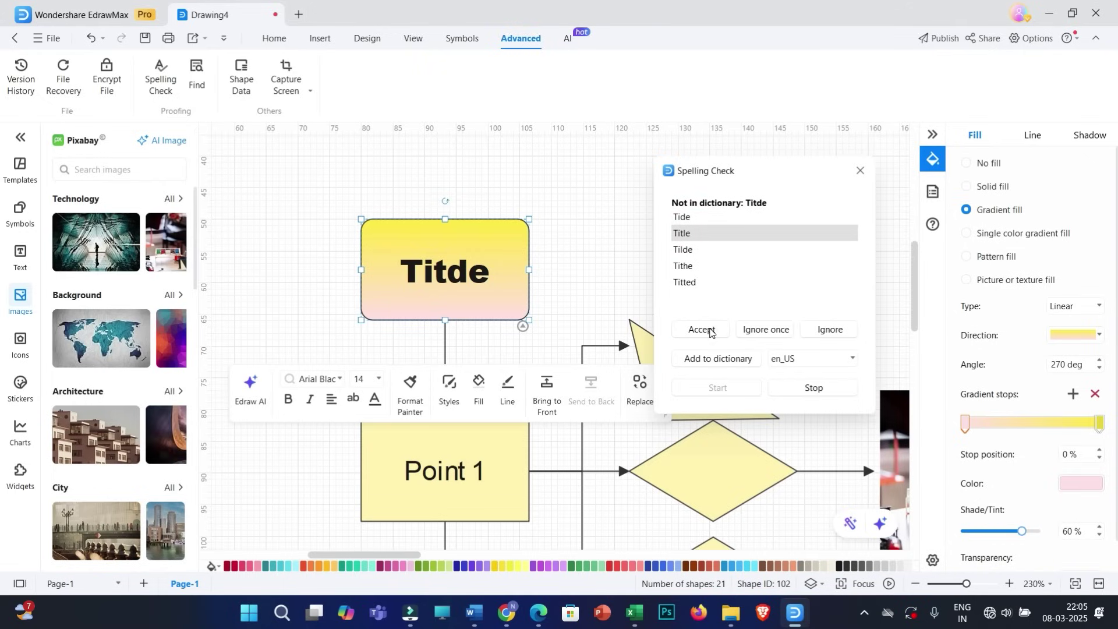
left_click(702, 329)
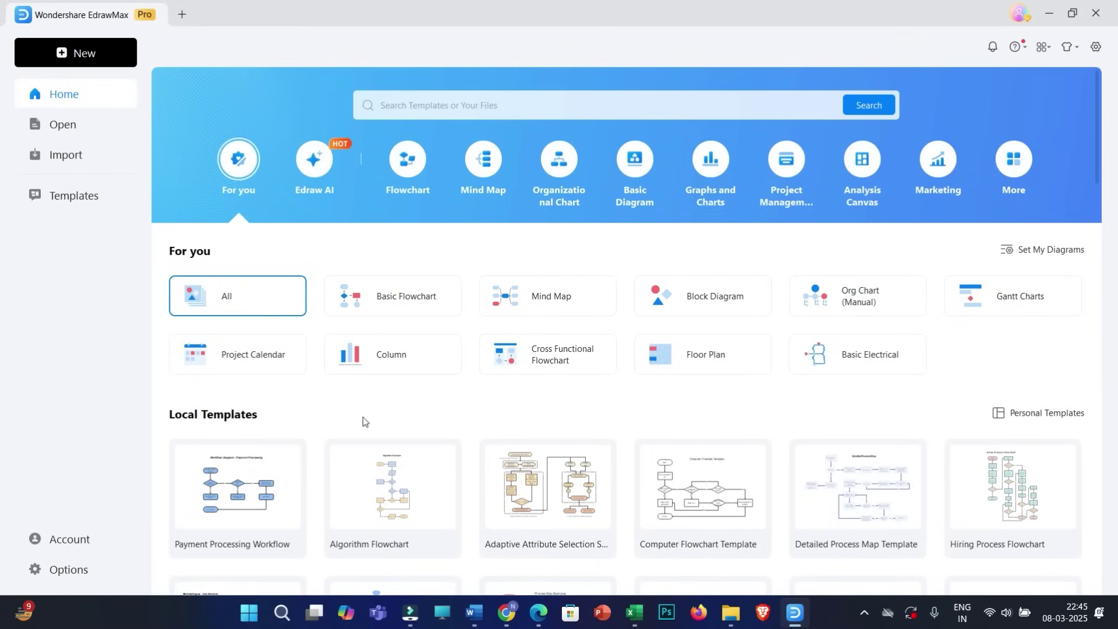
Step: In Word, select and scroll through the Earth overview's title and sections, then return to EdrawMax
key("alt+Tab")
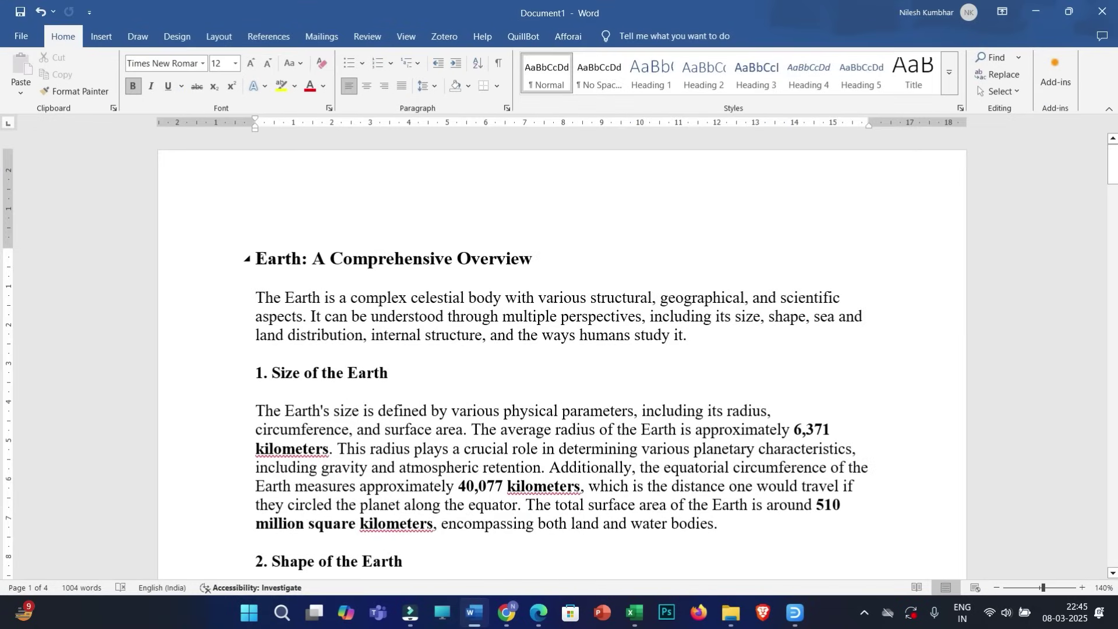
left_click_drag(258, 257, 472, 576)
scroll(559, 349, "up", 10)
left_click(357, 259)
left_click_drag(397, 239, 257, 236)
scroll(424, 403, "down", 7)
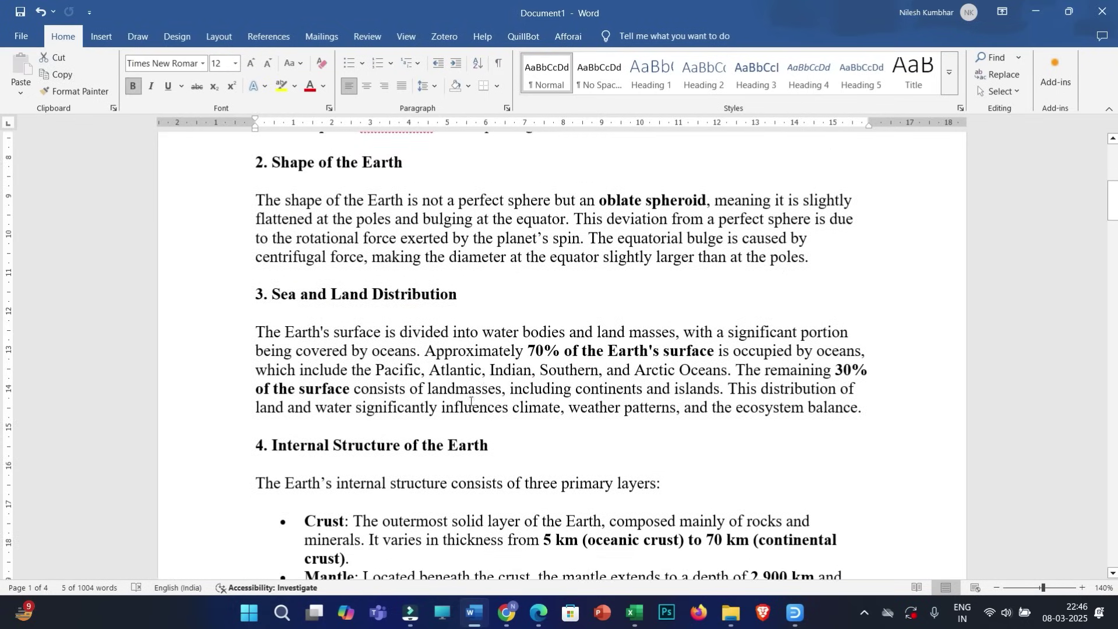
scroll(424, 403, "down", 5)
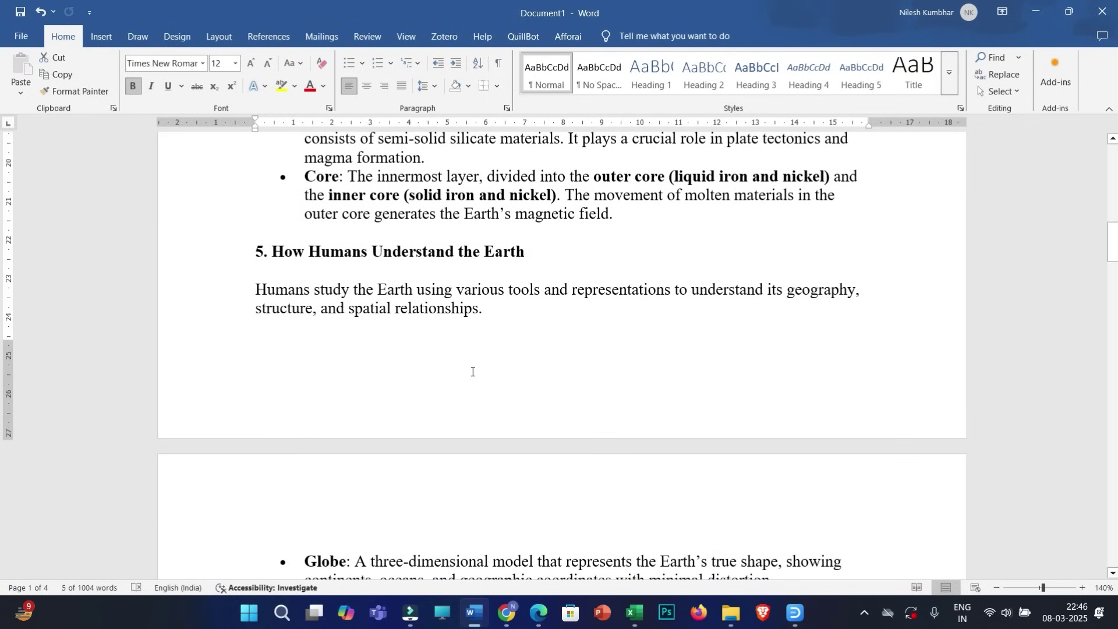
scroll(471, 371, "up", 12)
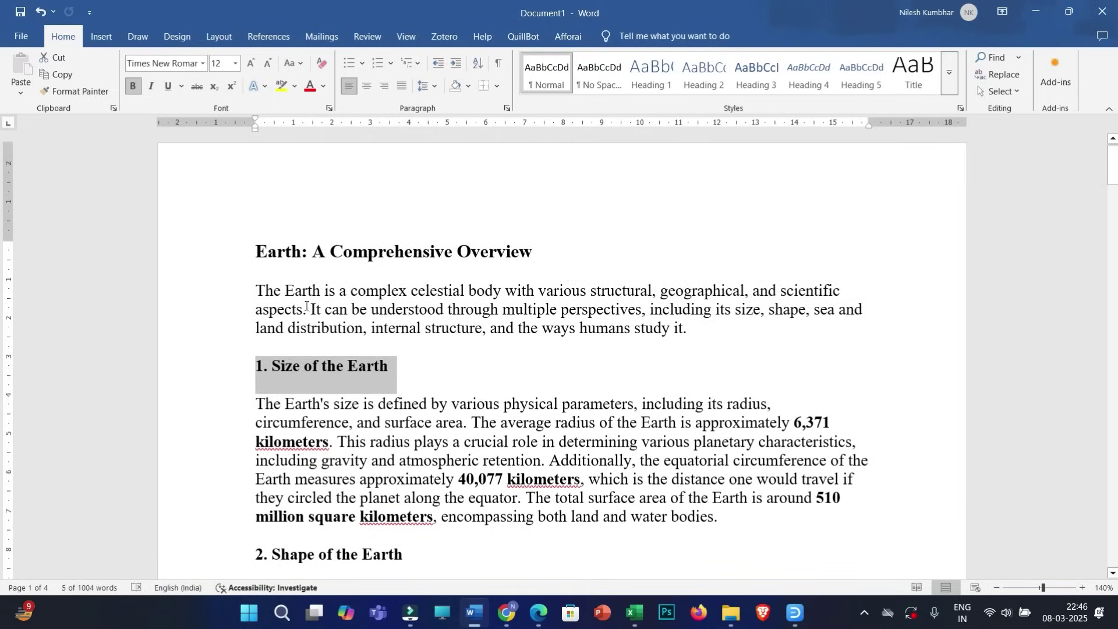
left_click_drag(256, 251, 566, 546)
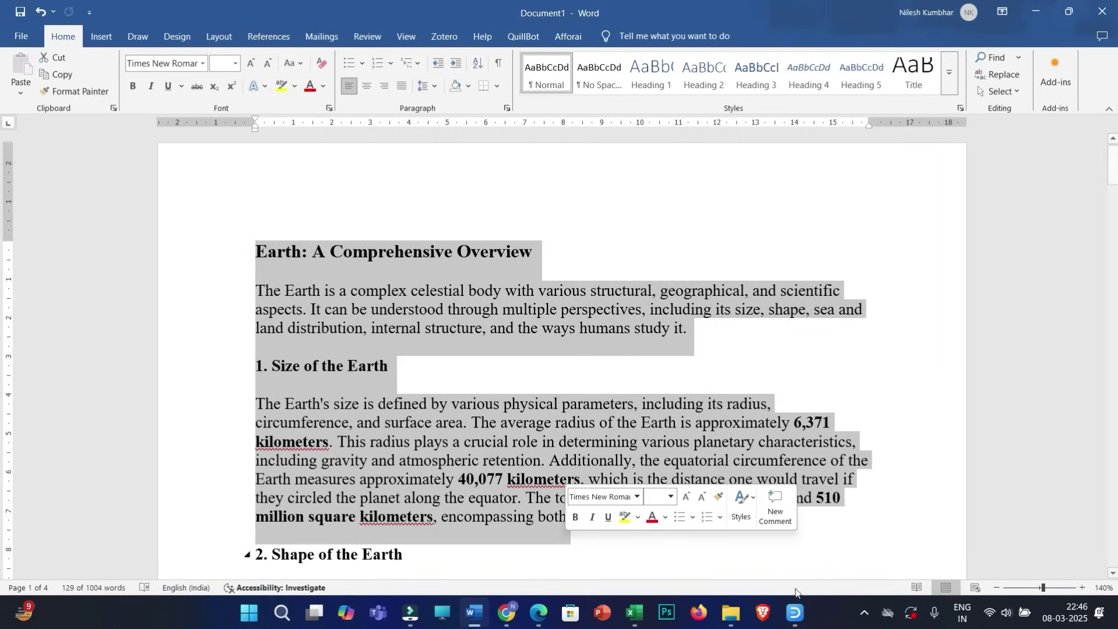
left_click(795, 615)
scroll(399, 464, "down", 3)
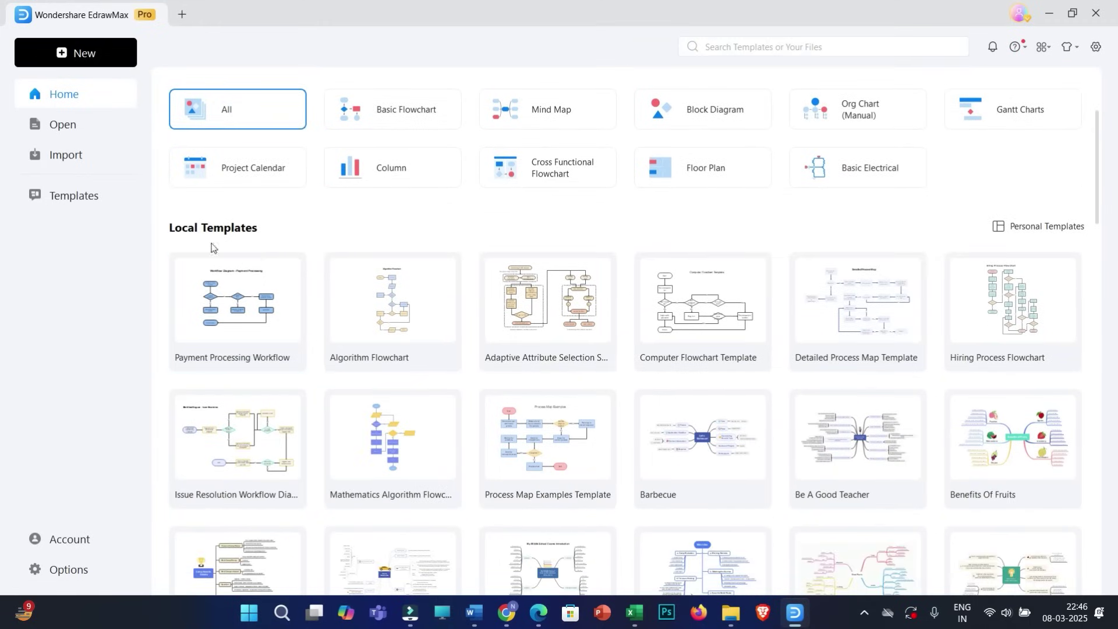
Step: Open the Sub Health Mind Map template, edit its central topic, then switch to Word
scroll(415, 324, "down", 3)
scroll(415, 324, "down", 2)
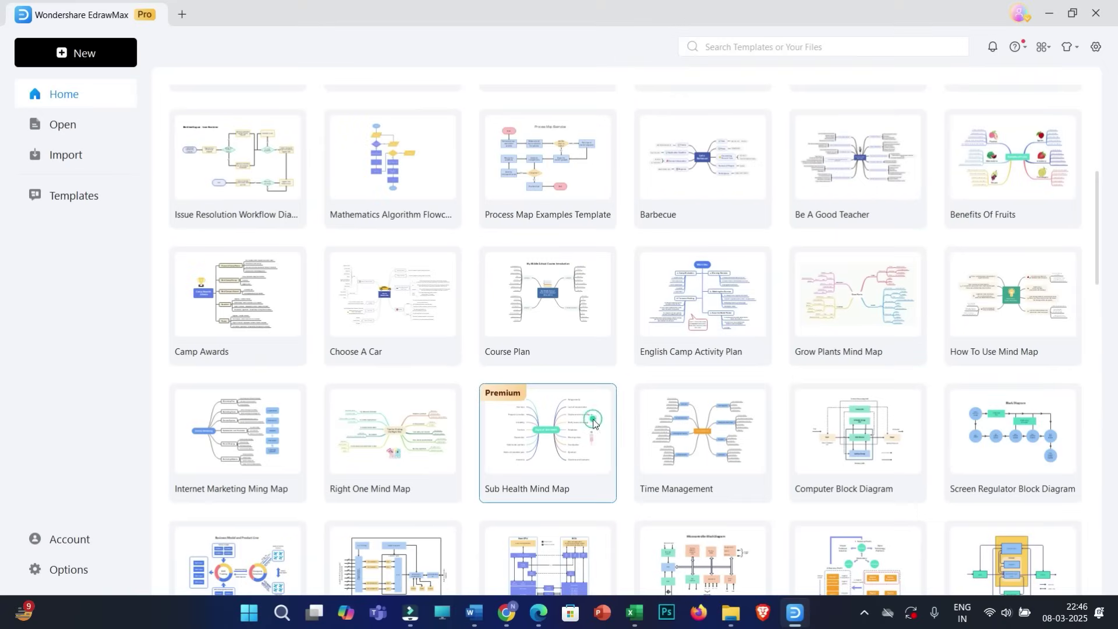
left_click(629, 289)
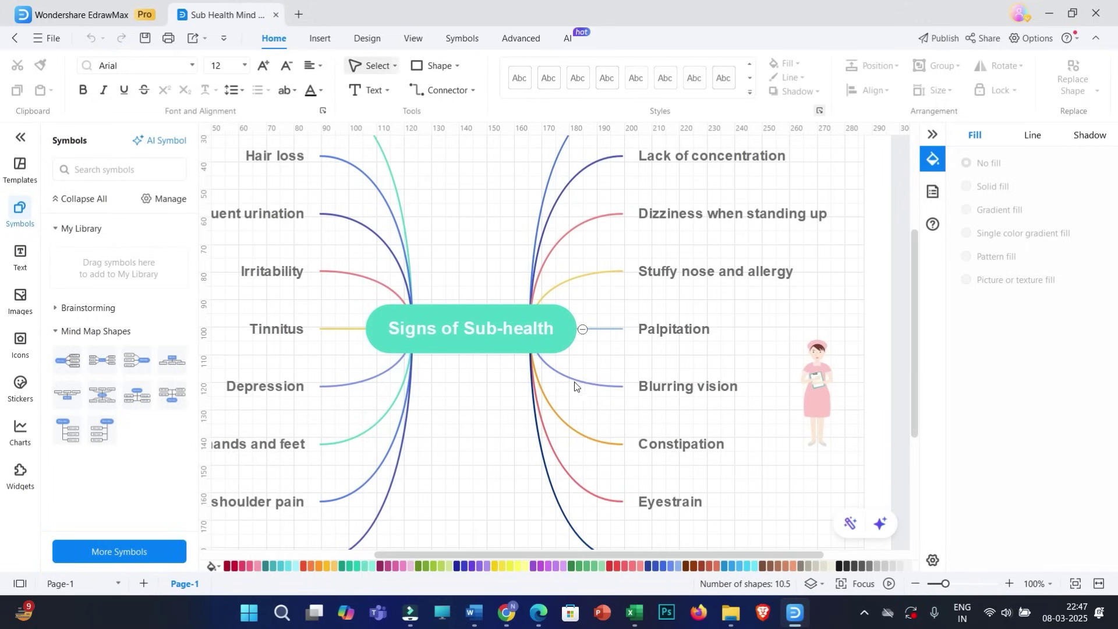
double_click(518, 335)
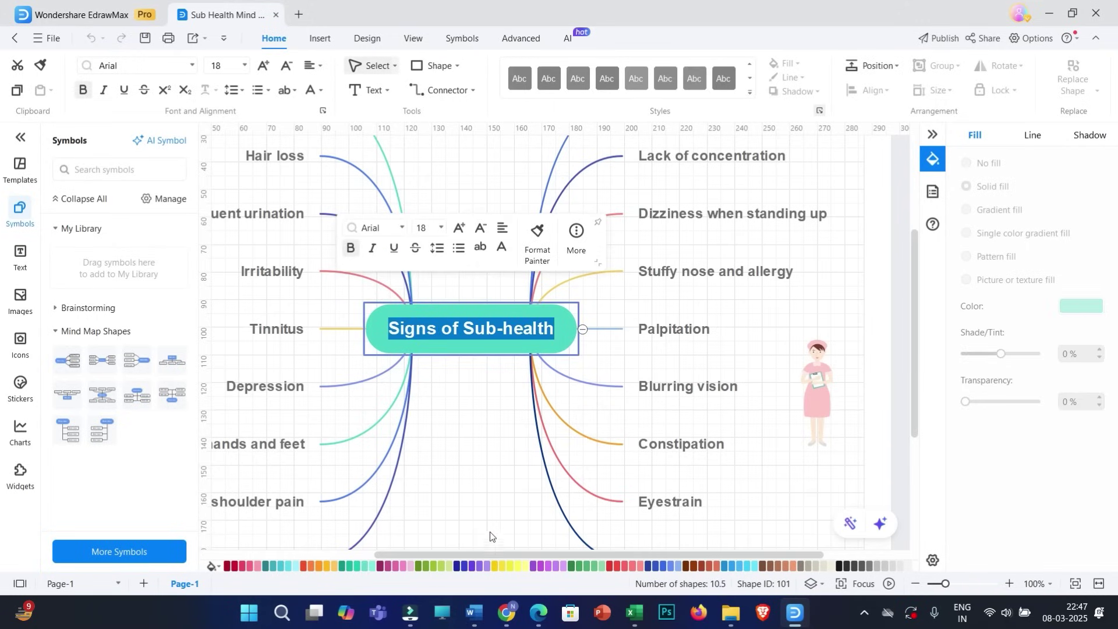
left_click(475, 613)
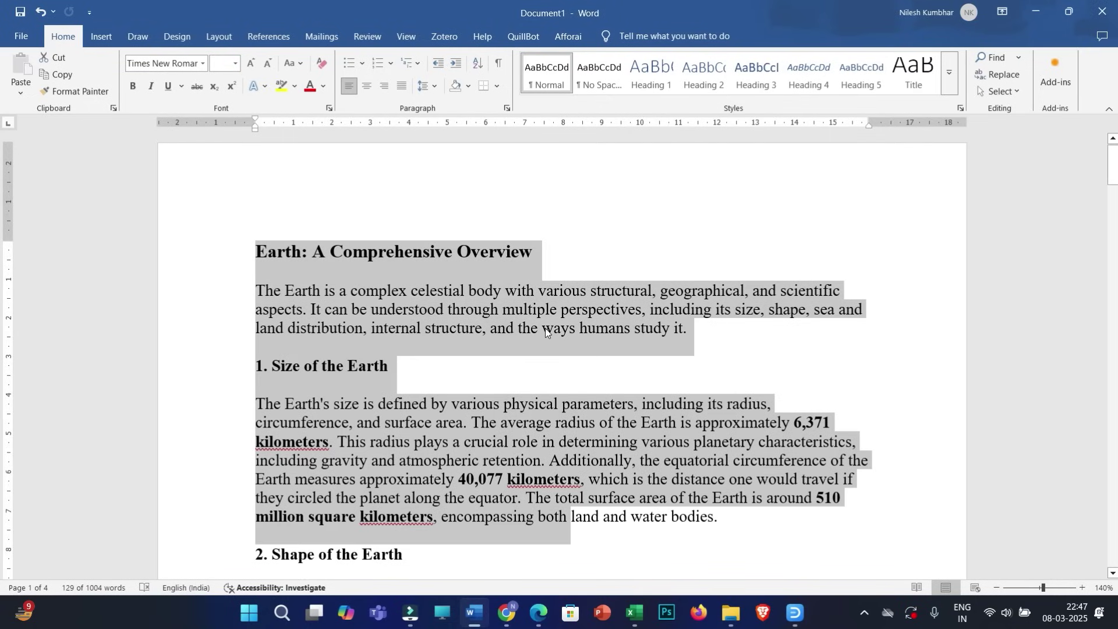
Step: Scroll to and select the Earth mind-map image on page 2, then return to EdrawMax
scroll(558, 337, "down", 10)
scroll(541, 331, "down", 10)
scroll(606, 373, "up", 3)
left_click(624, 391)
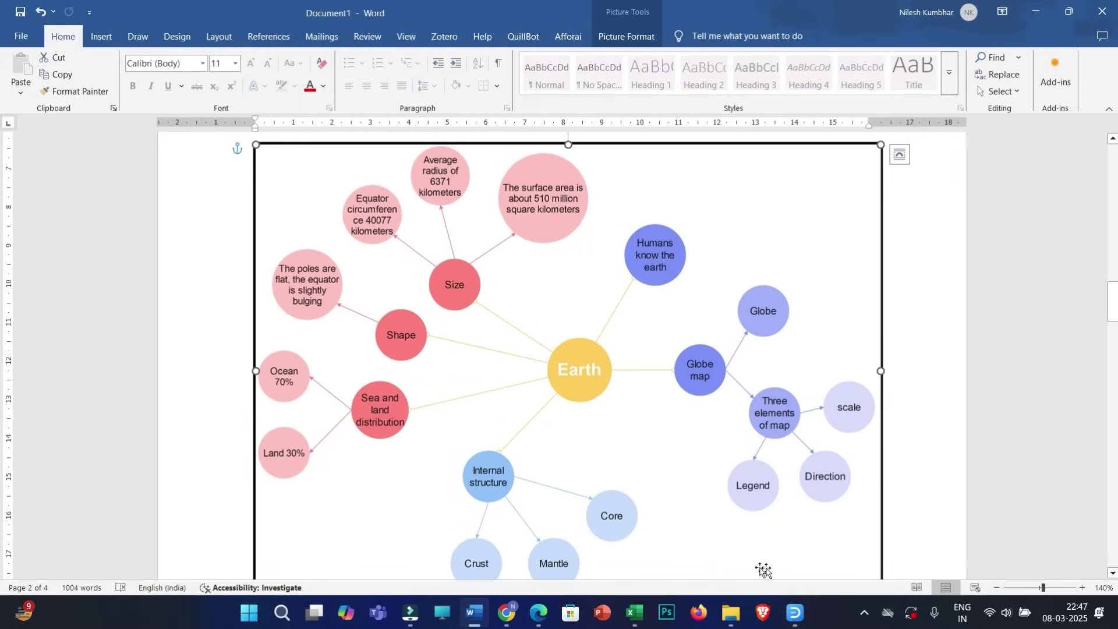
left_click(798, 616)
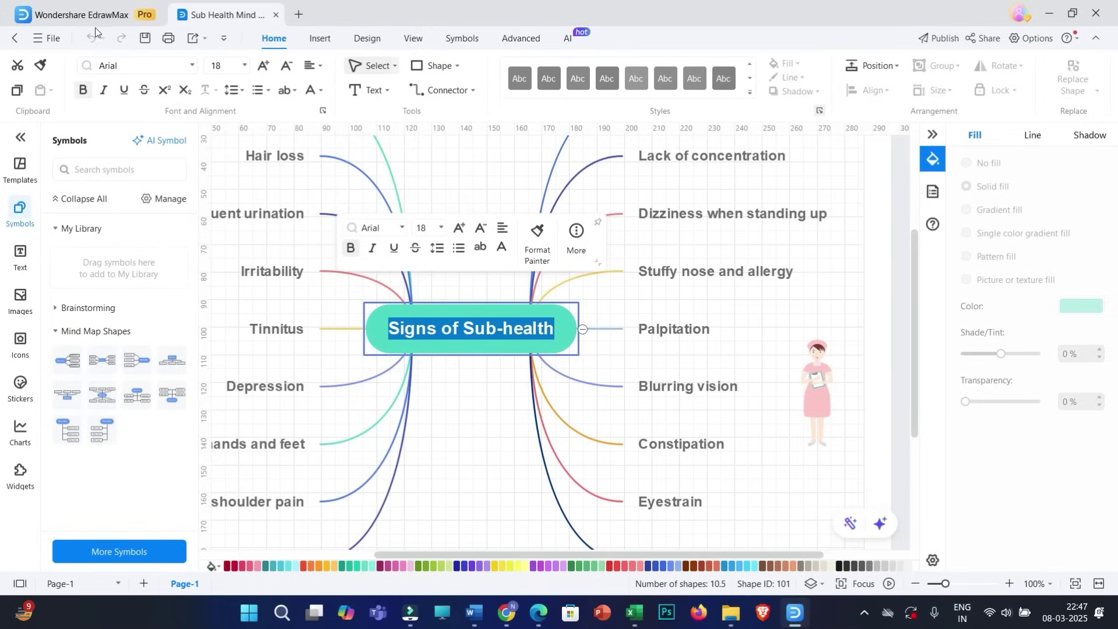